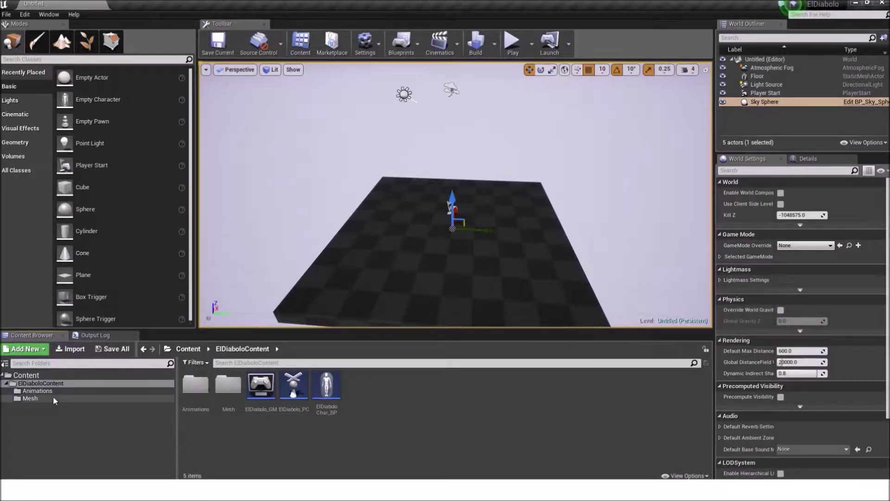
Examine the contents of the Animations and Mesh folders, including the character mesh details, and return to the ElDiaboloContent folder.
click(37, 390)
click(50, 384)
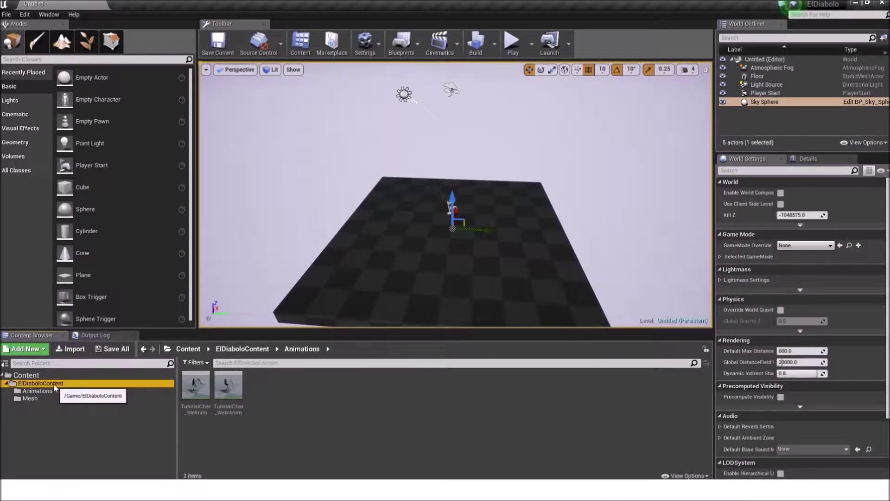
click(51, 390)
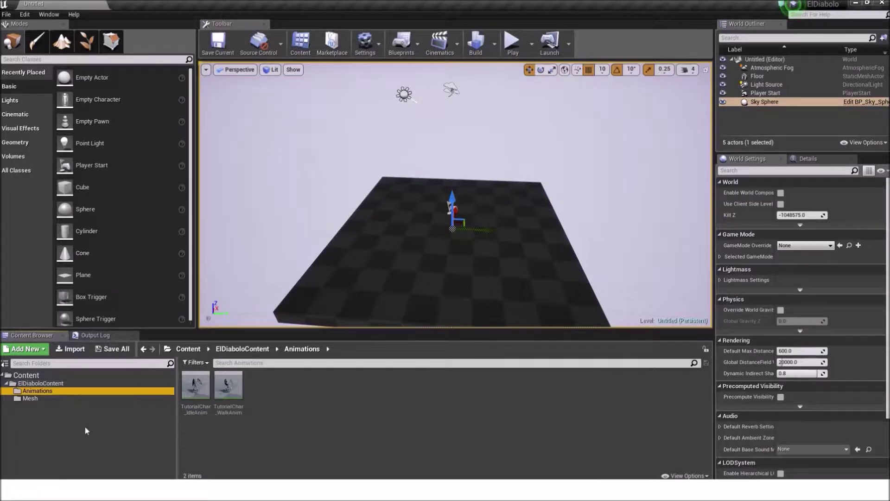
click(39, 397)
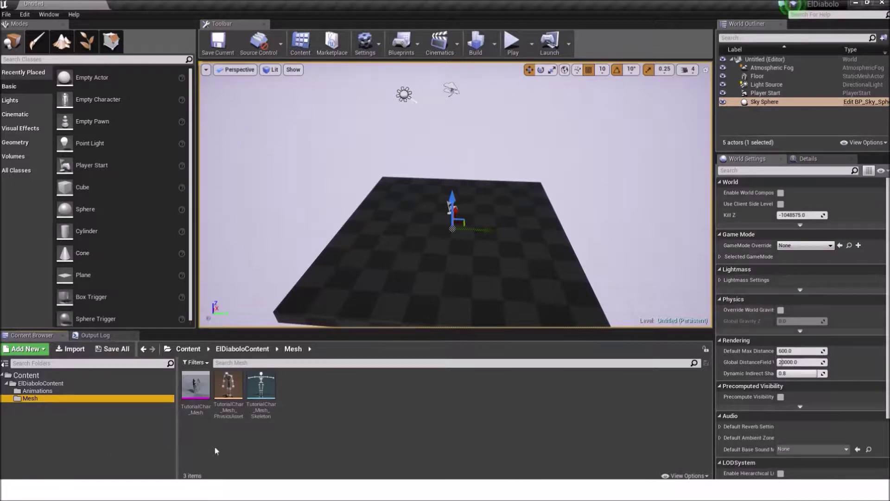
mouse_move(200, 402)
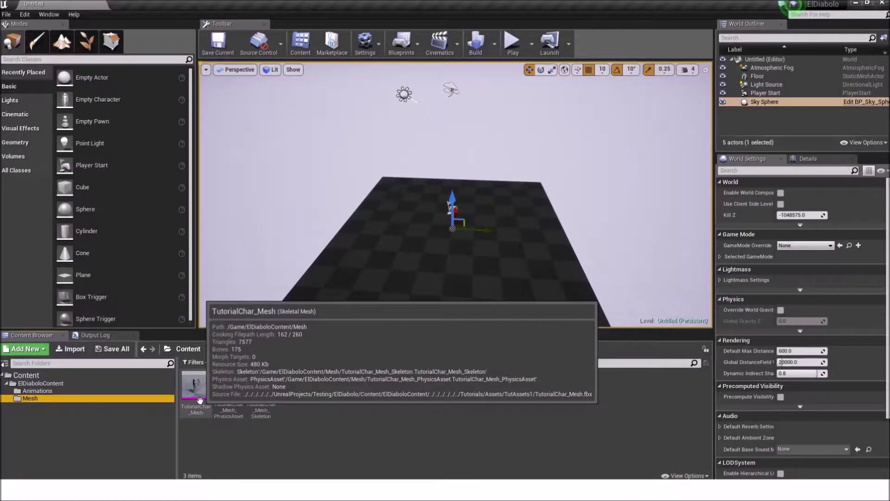
mouse_move(234, 395)
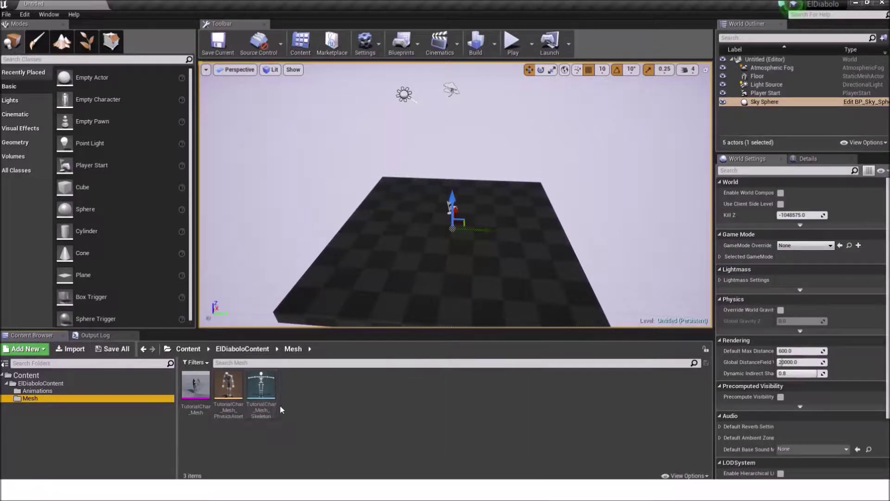
click(46, 391)
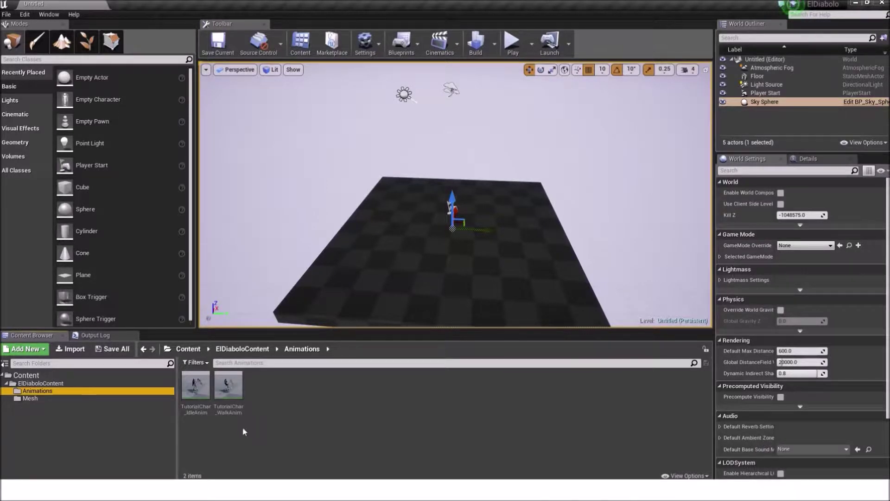
click(43, 400)
click(53, 391)
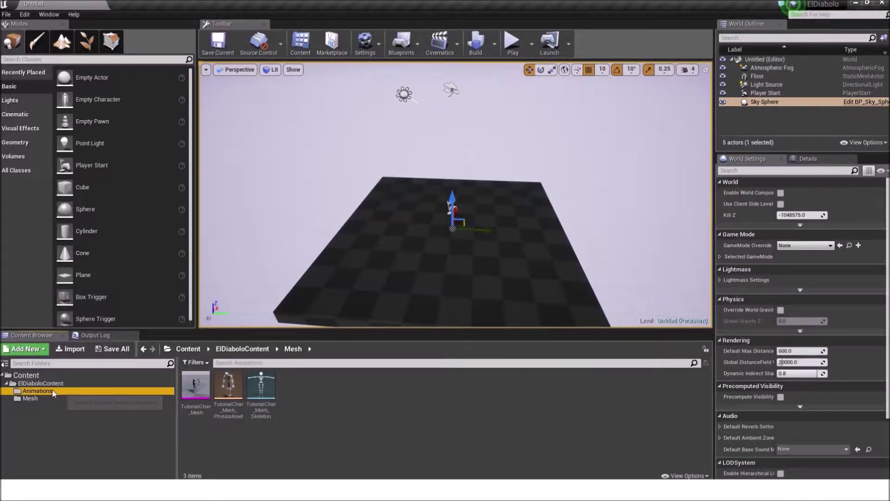
click(53, 399)
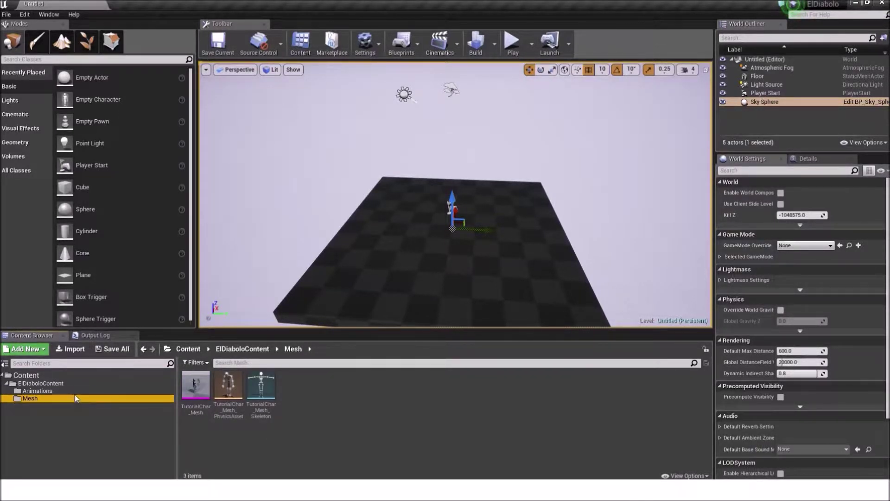
click(71, 391)
click(78, 384)
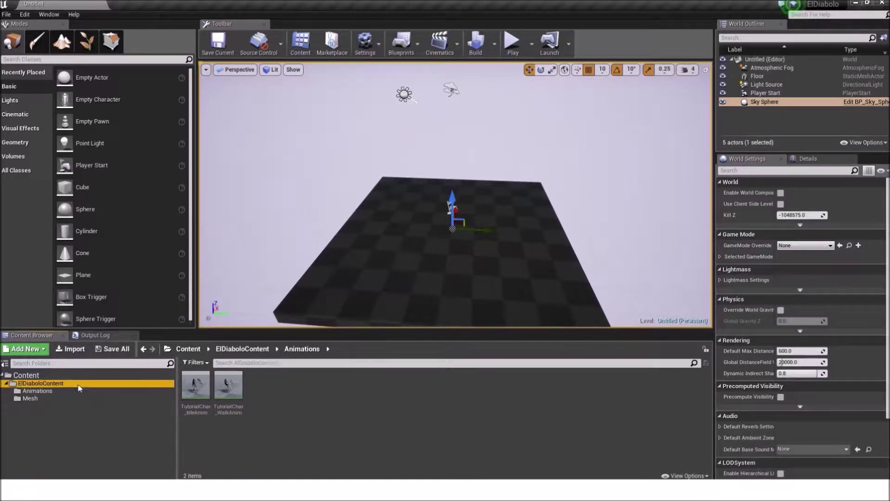
click(443, 418)
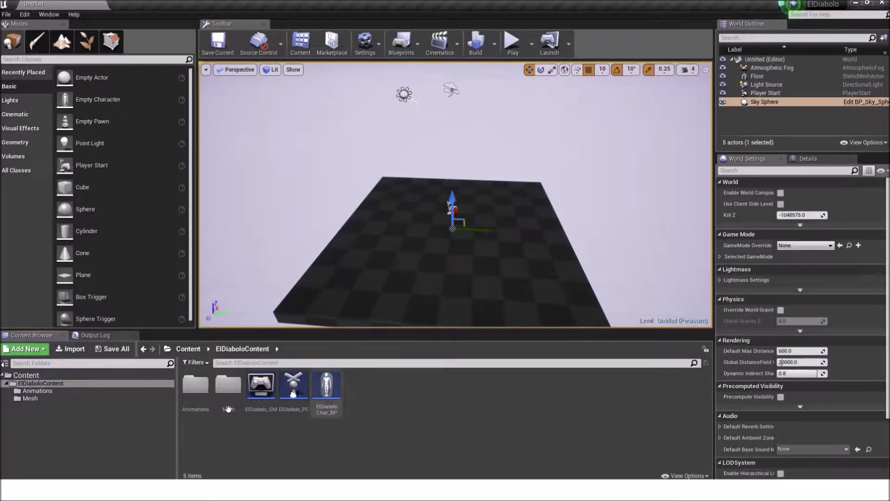
Switch to File Explorer, go up to the Assets folder, and inspect the contents of the TutAssets2.rar archive.
key(alt+Tab)
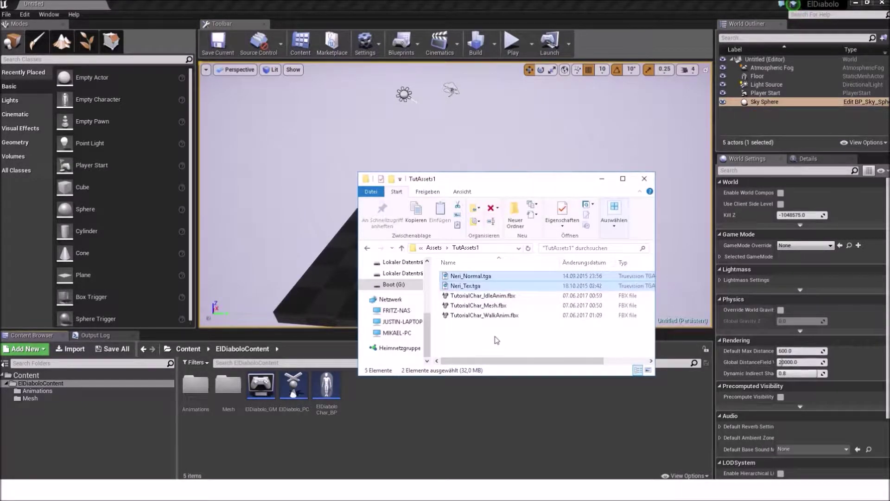
click(434, 247)
click(487, 307)
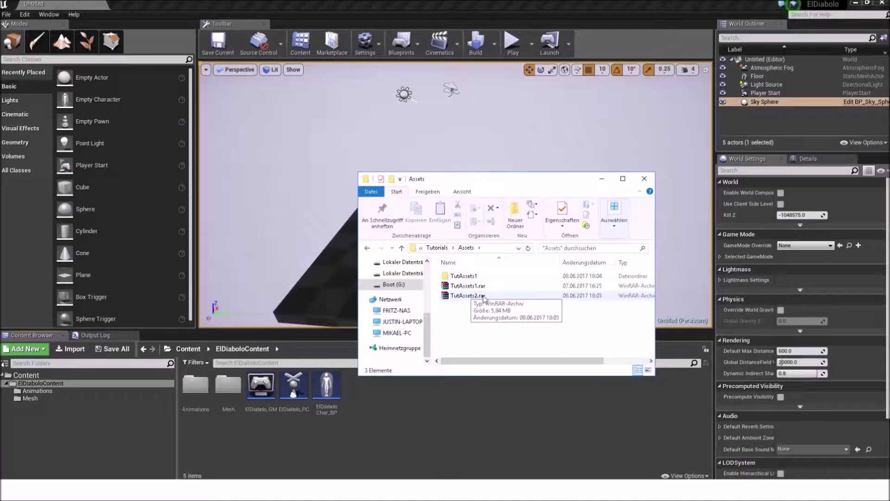
click(481, 298)
double_click(497, 293)
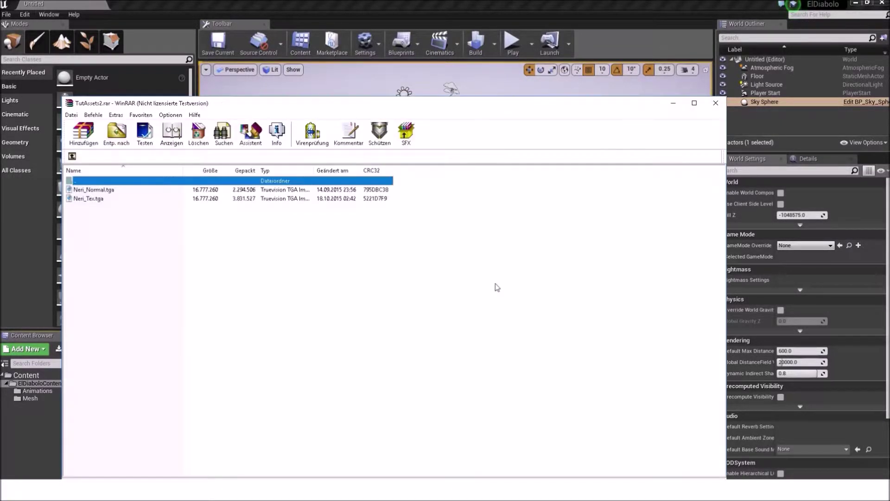
click(469, 261)
click(717, 103)
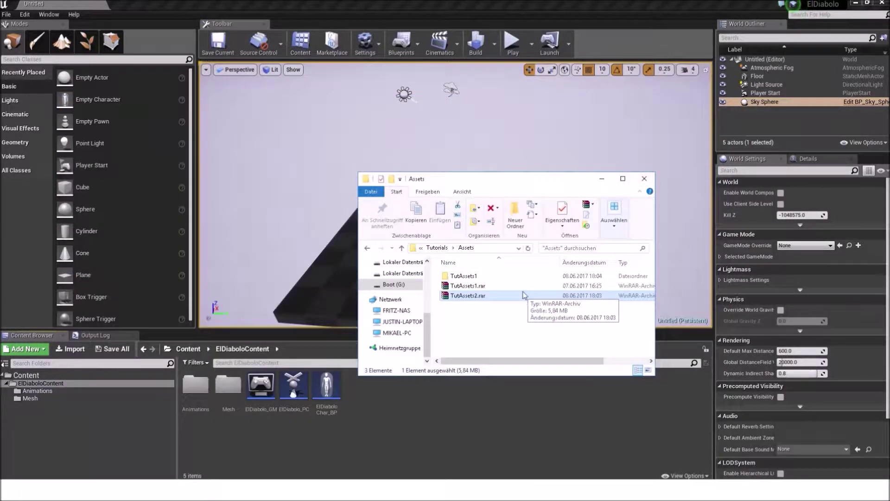
Locate Neri_Normal.tga and Neri_Tex.tga in the TutAssets1 folder, and return to the Unreal Editor.
double_click(484, 282)
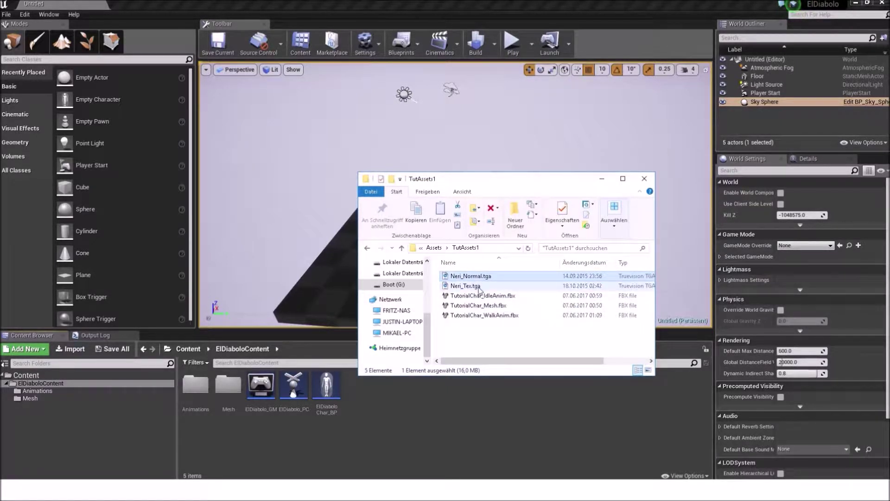
ctrl+click(479, 287)
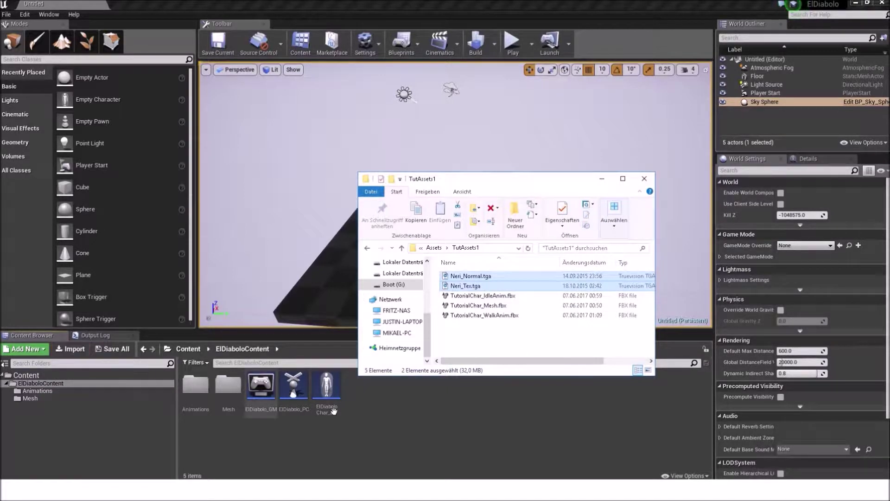
click(435, 401)
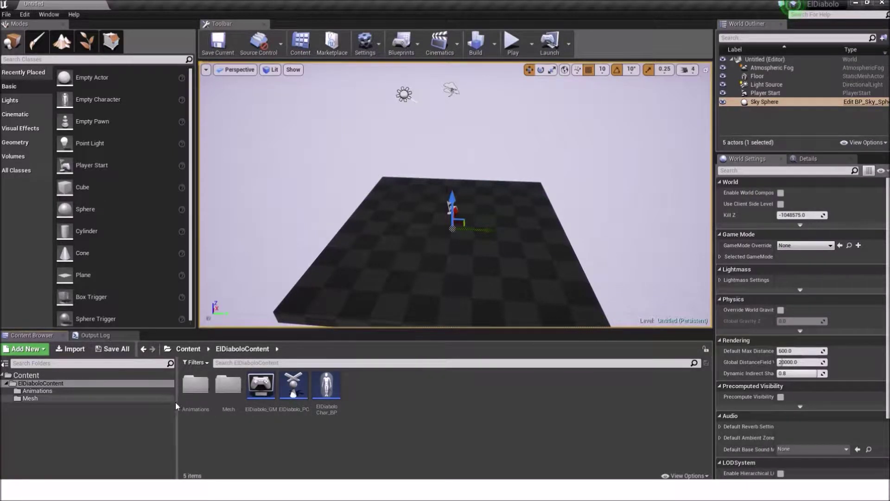
Create a new folder named Material inside ElDiaboloContent and open it.
click(26, 383)
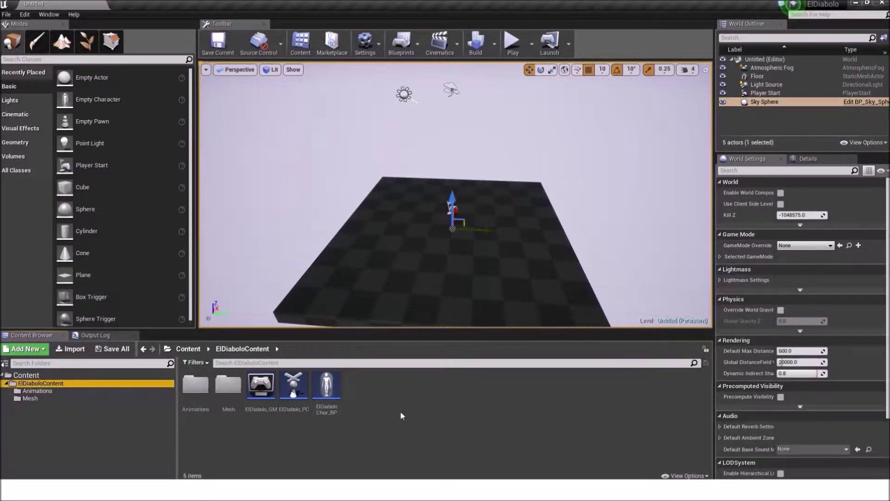
right_click(437, 374)
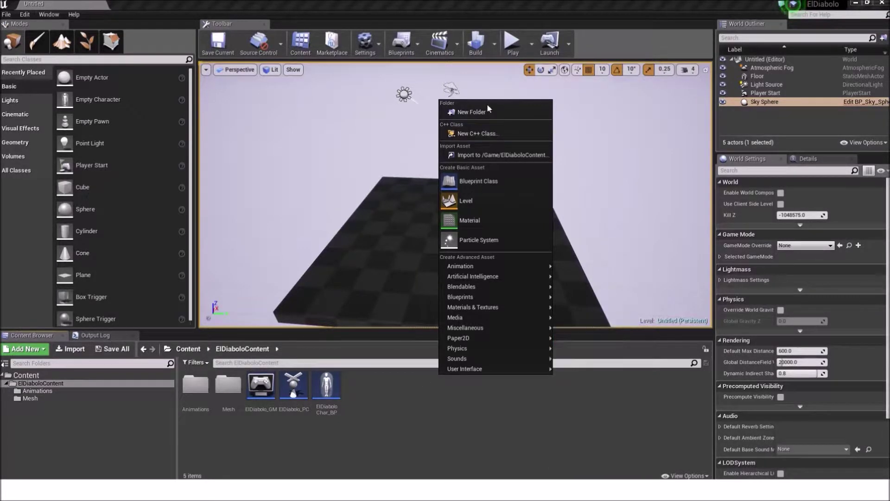
click(478, 112)
text(Material)
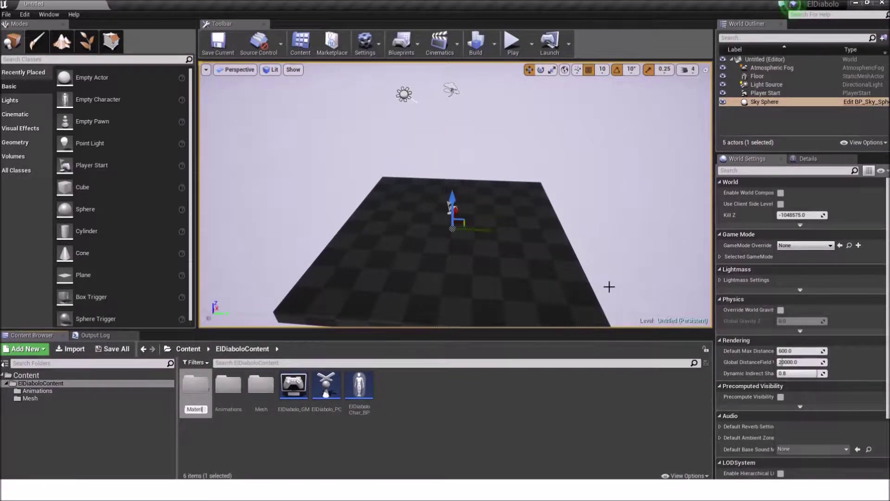
key(Return)
click(368, 384)
double_click(368, 384)
Import Neri_Normal.tga and Neri_Tex.tga from the TutAssets1 folder into the Material folder and save the imported textures.
key(alt+Tab)
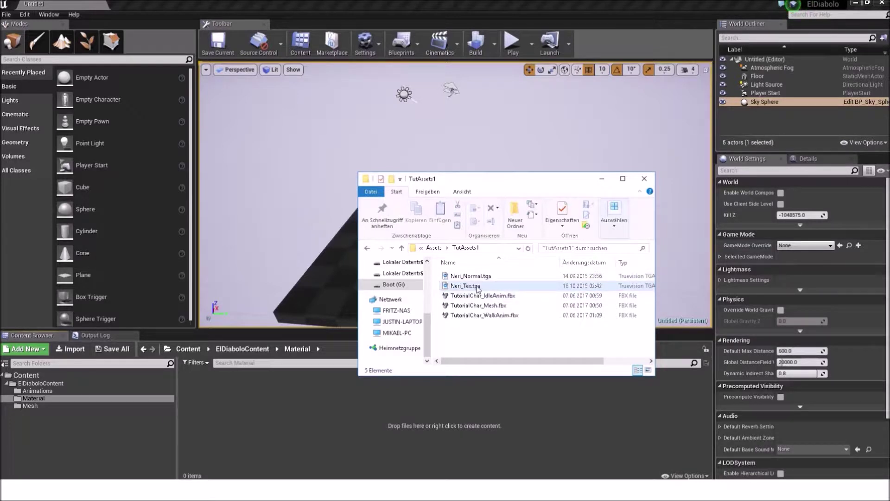
click(491, 287)
click(71, 349)
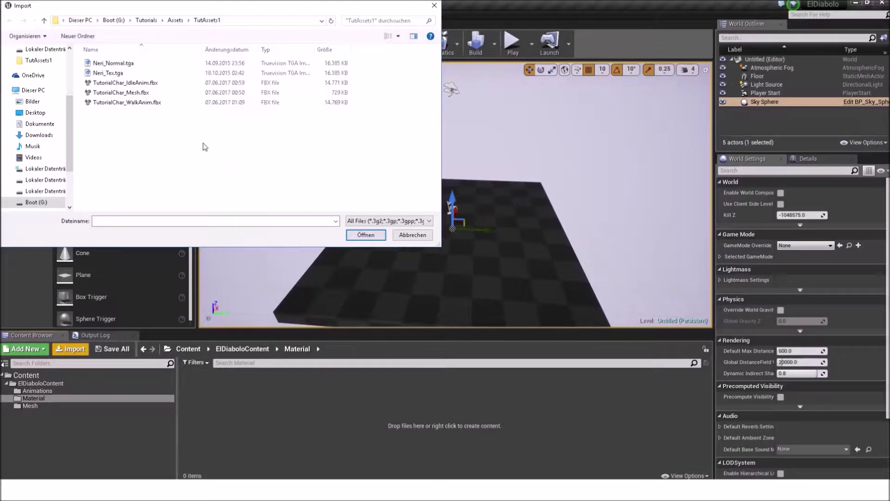
click(119, 65)
ctrl+click(116, 73)
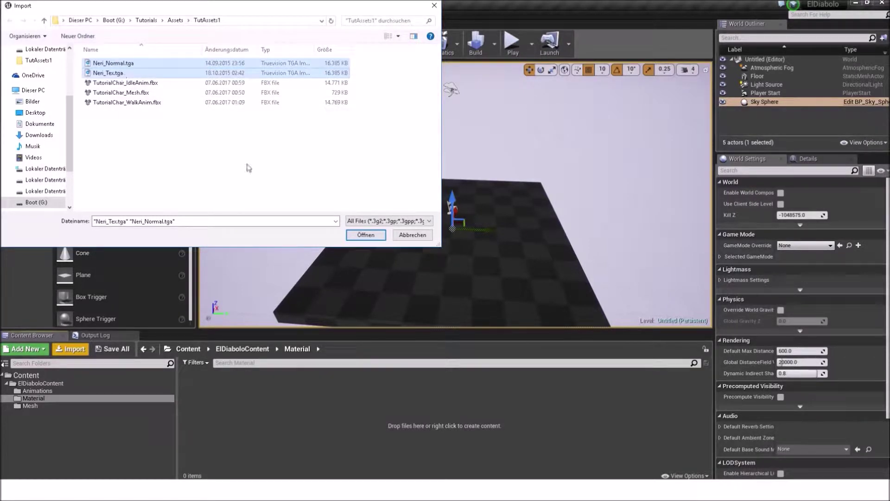
click(368, 236)
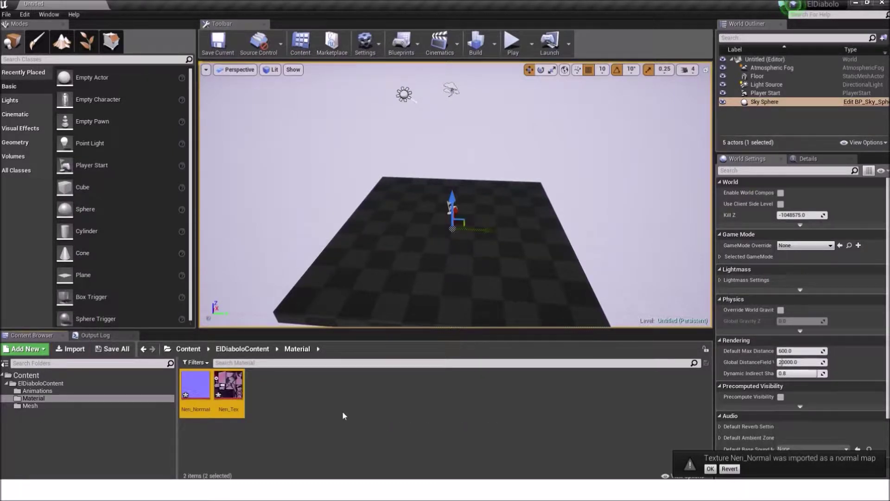
click(7, 14)
click(23, 92)
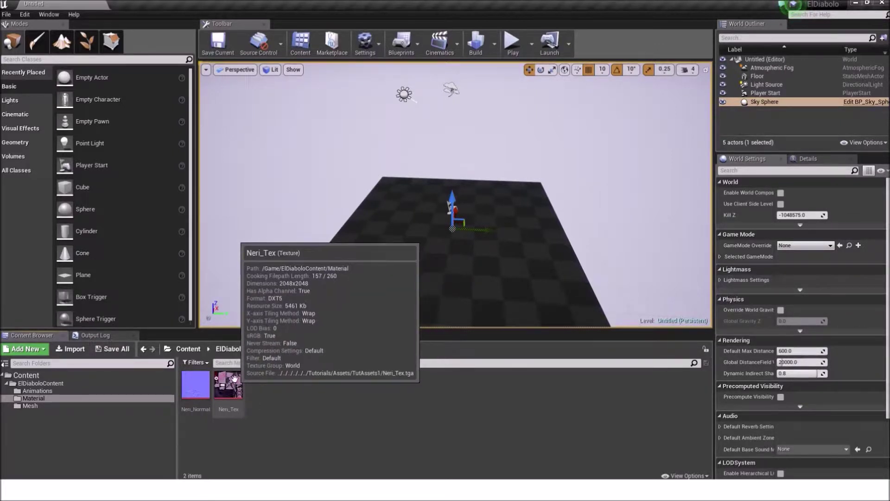
Create a material from the Neri_Tex texture, accepting the suggested name Neri_Tex_Mat.
right_click(235, 392)
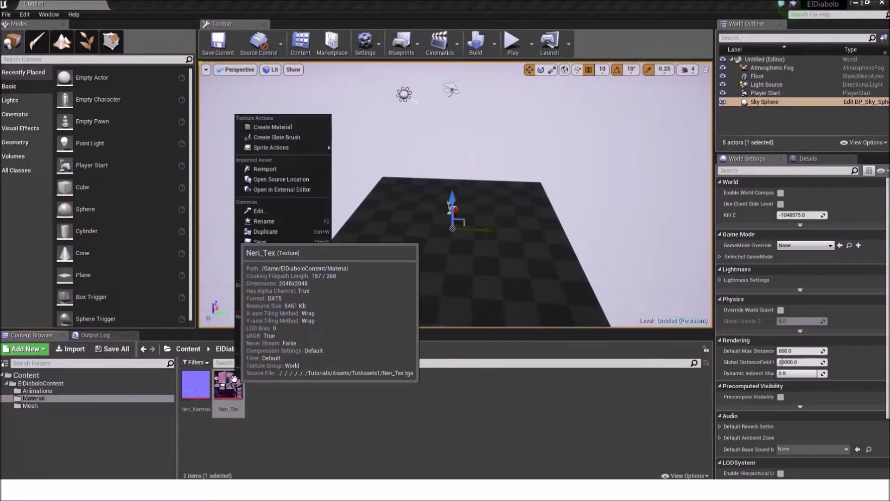
click(272, 126)
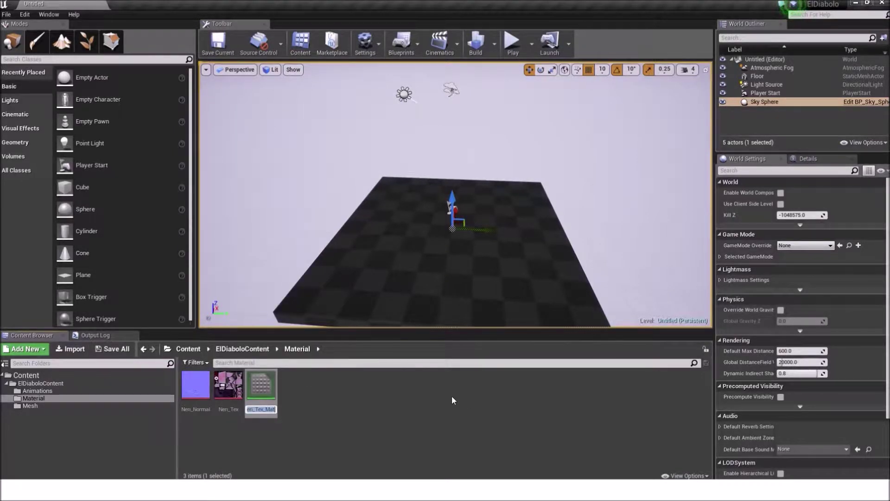
key(Return)
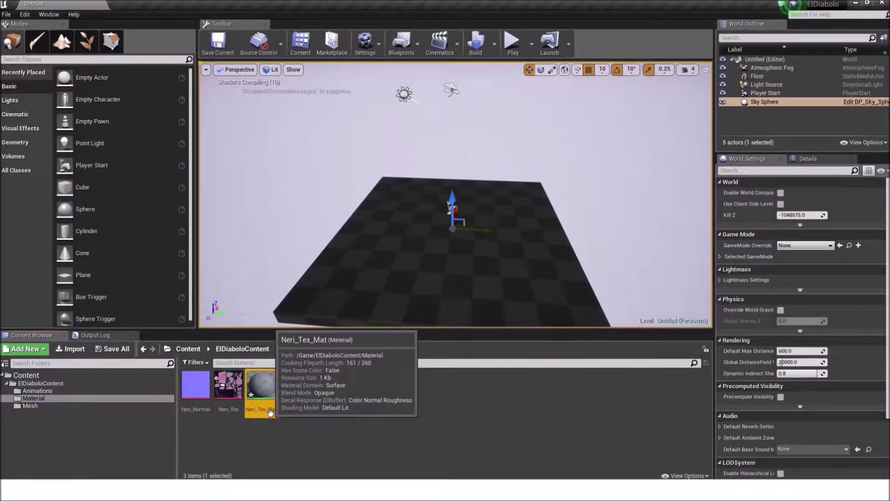
click(319, 419)
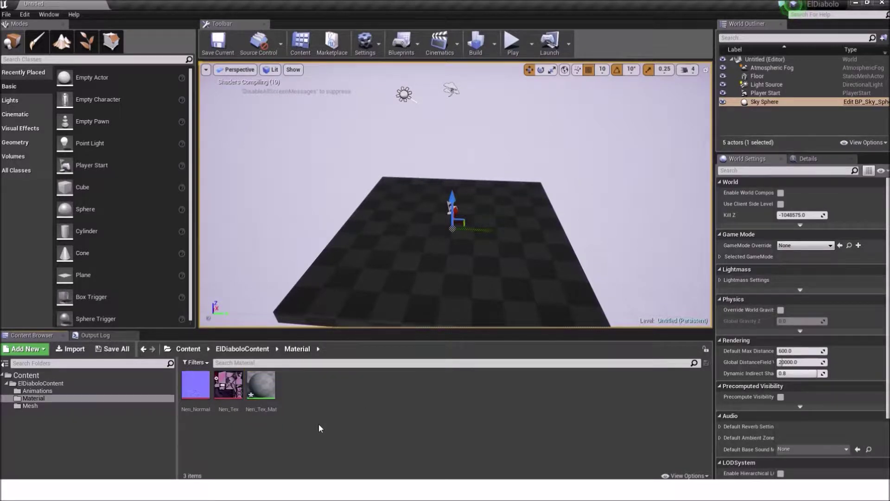
Open the Neri_Tex_Mat material and move its Texture Sample node farther away from the material result node.
double_click(262, 385)
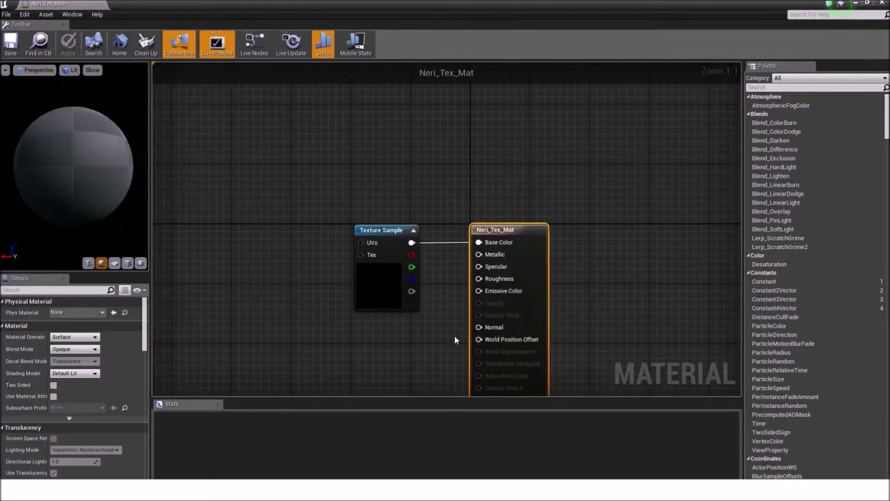
drag(379, 236, 286, 243)
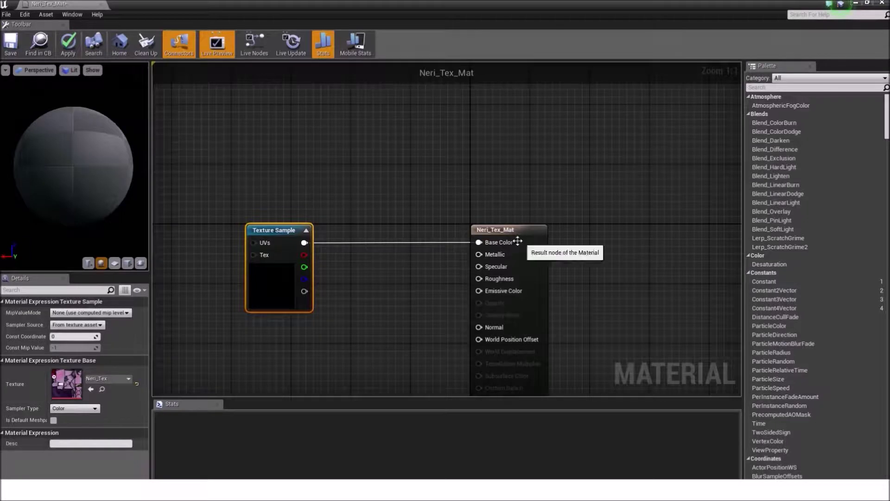
right_drag(455, 254, 565, 279)
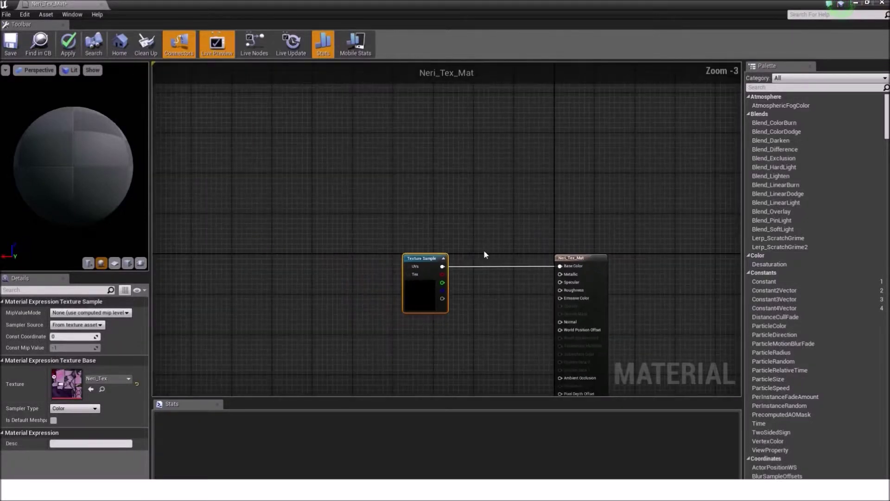
scroll(443, 234, up, 2)
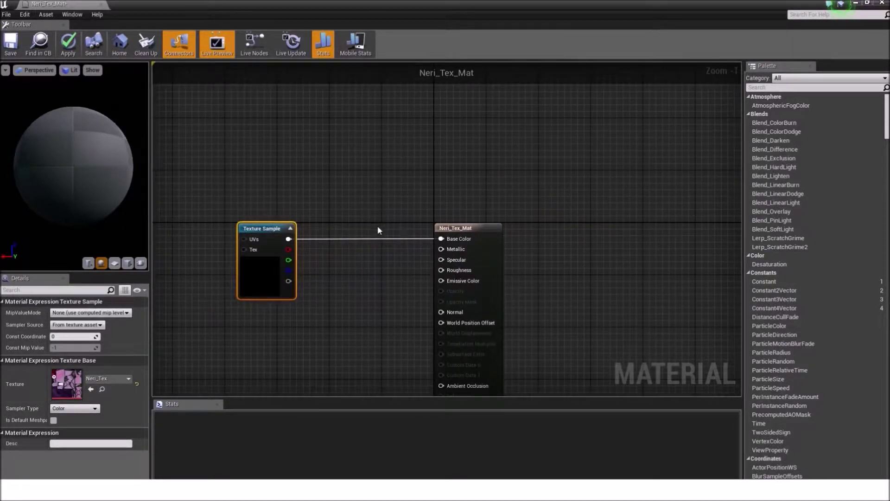
Reduce the Neri_Tex_Mat editor to a small floating window and return to the Material folder's assets.
click(866, 2)
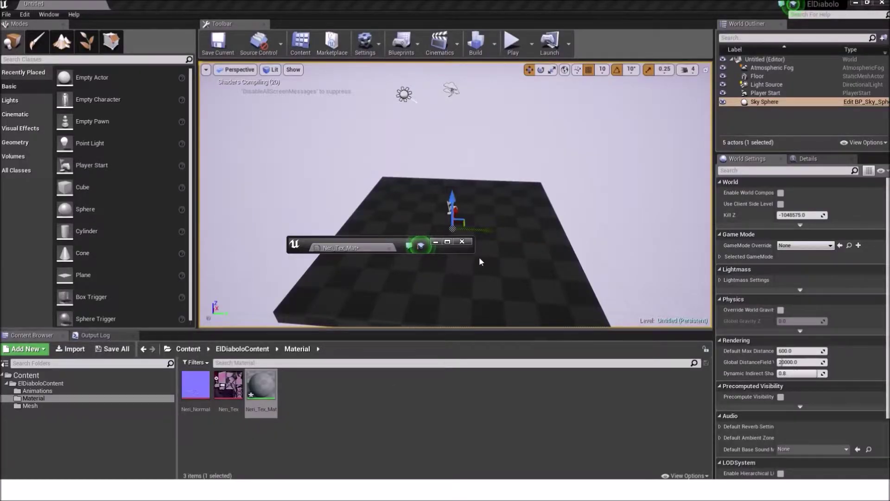
click(447, 242)
click(867, 3)
click(384, 372)
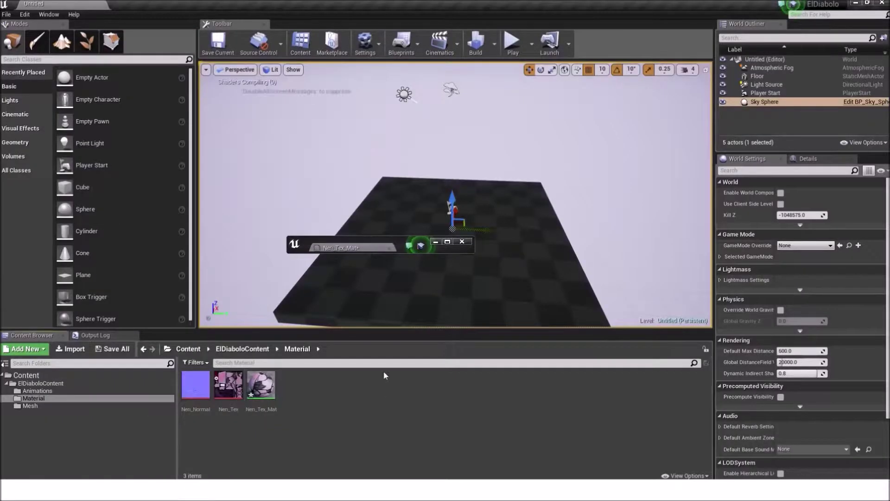
Enlarge the floating Neri_Tex_Mat editor, add the Neri_Tex texture to its graph as a second Texture Sample, and maximize the editor.
drag(446, 253, 544, 174)
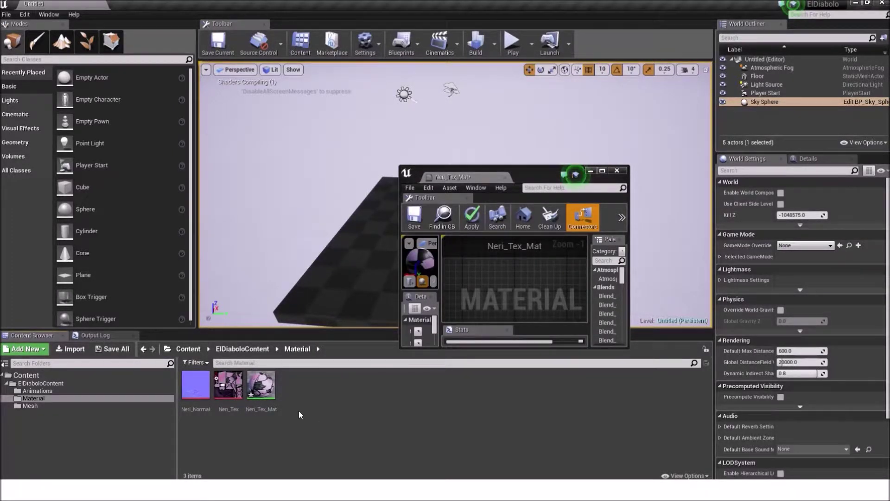
drag(236, 392, 507, 290)
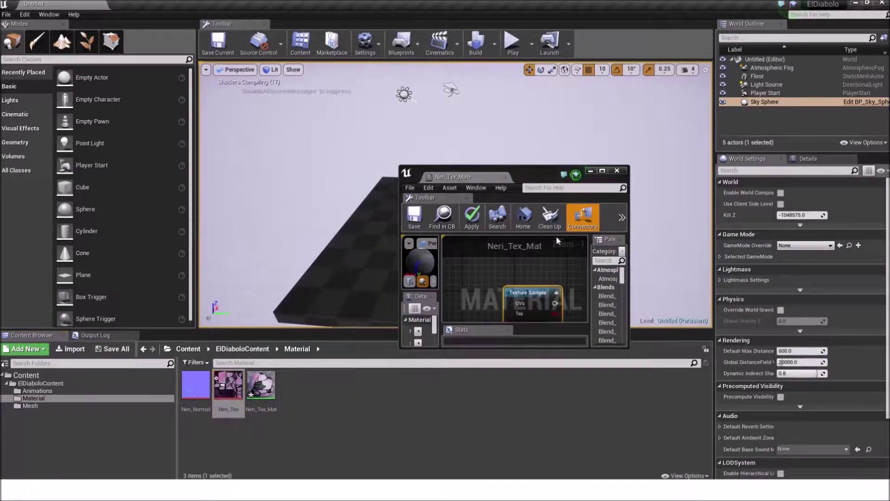
click(602, 171)
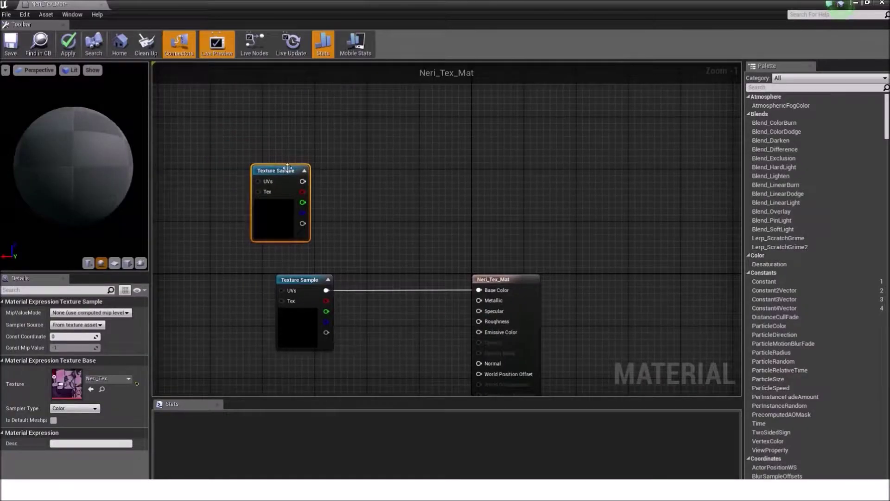
Delete the extra, unconnected Texture Sample node from the Neri_Tex_Mat graph.
click(334, 189)
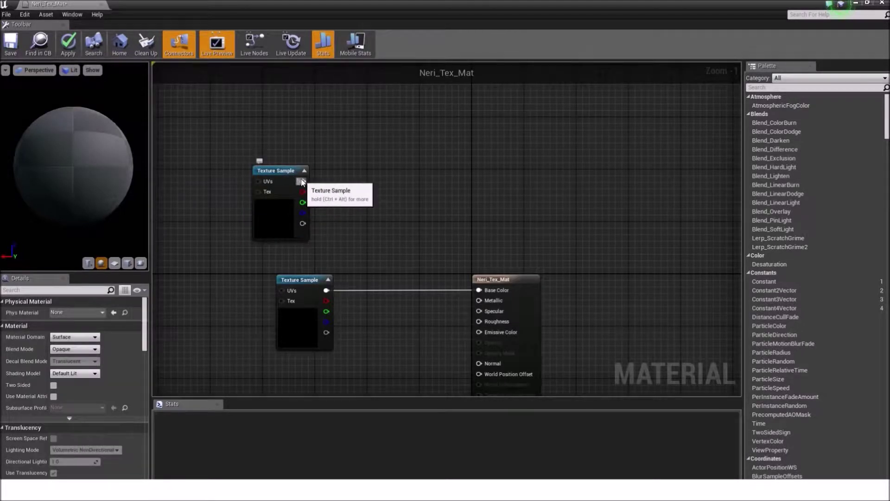
drag(305, 181, 280, 241)
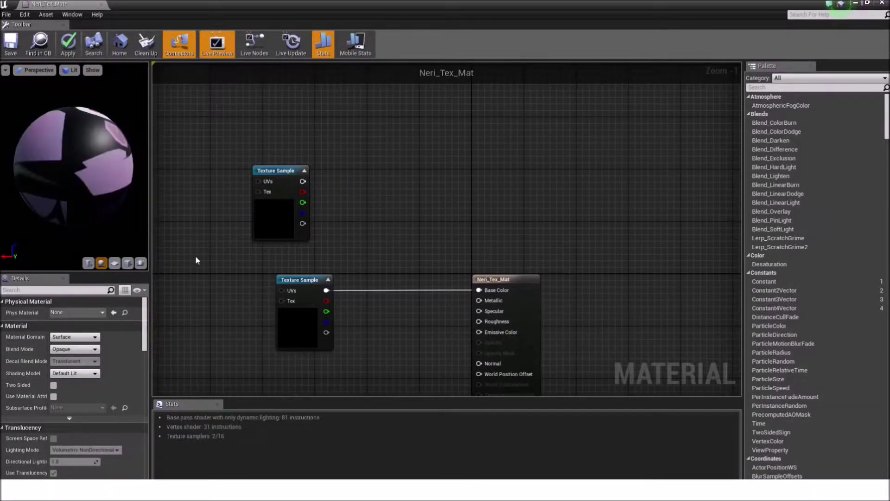
drag(196, 255, 341, 214)
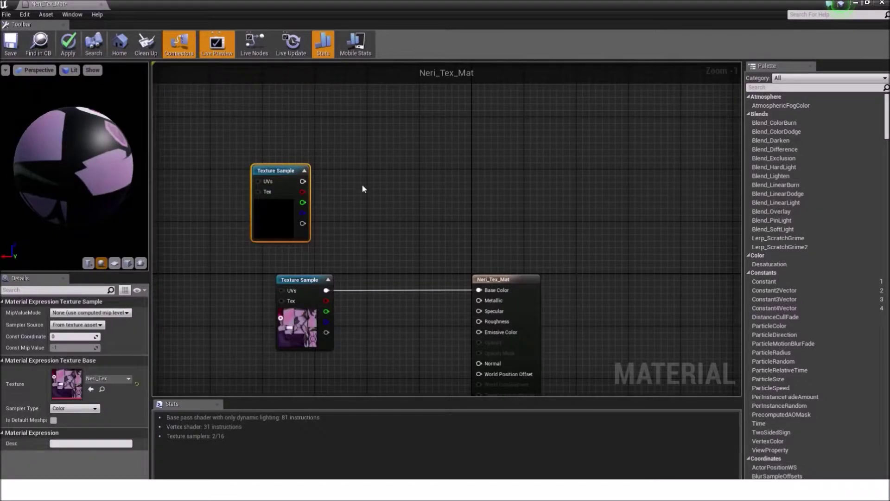
key(Delete)
Increase the spacing between the remaining Texture Sample node and the Neri_Tex_Mat result node.
click(313, 325)
right_drag(415, 289, 452, 226)
drag(332, 219, 300, 228)
click(416, 235)
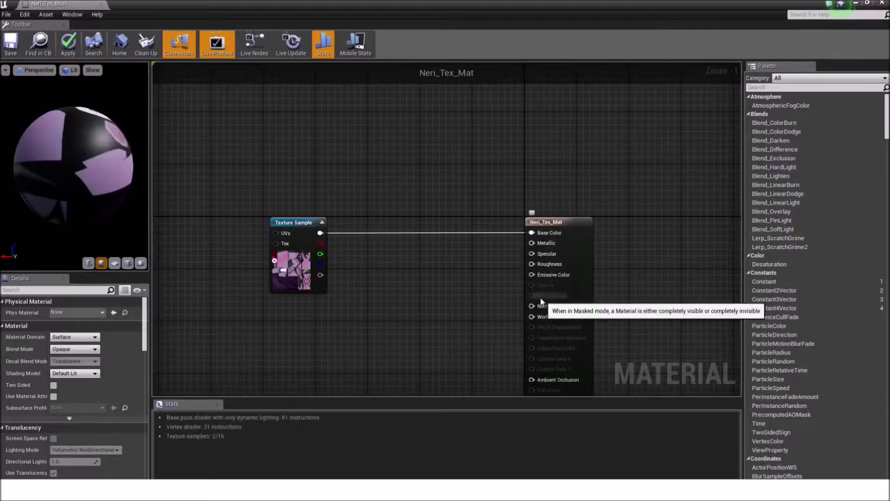
right_drag(476, 253, 500, 292)
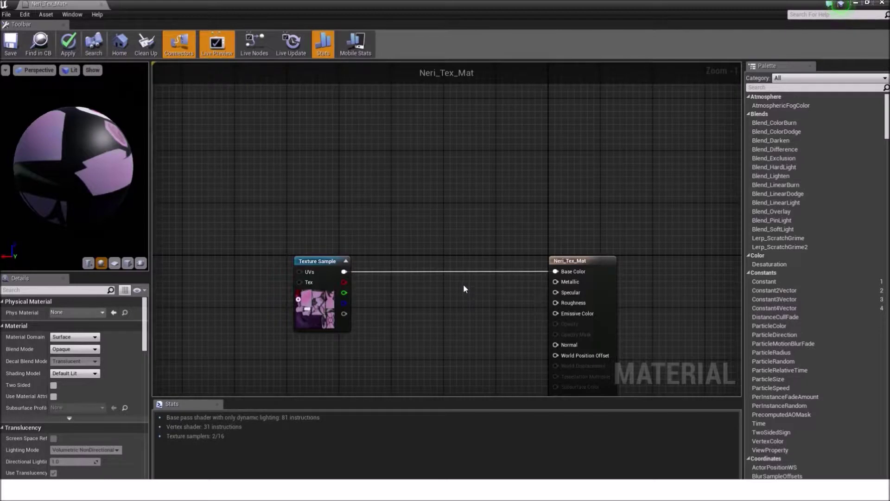
right_drag(463, 282, 484, 266)
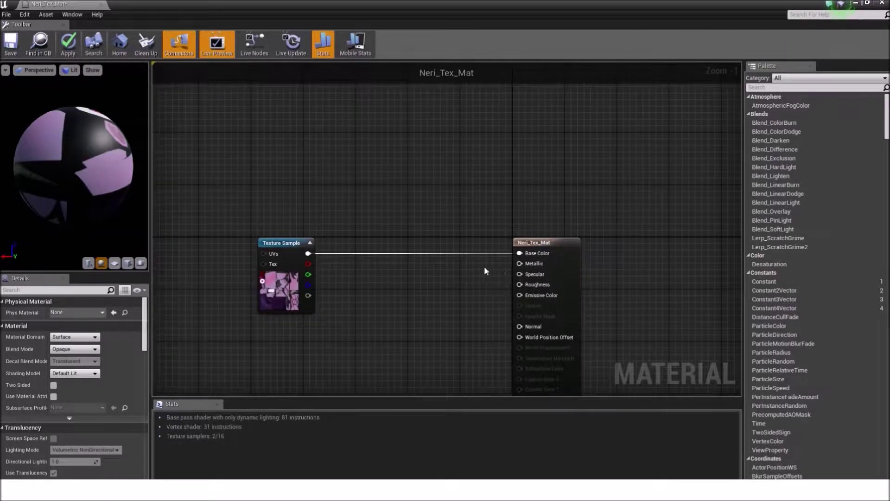
Add a Constant node between the Texture Sample and the material result node and set its value to 1.
click(420, 258)
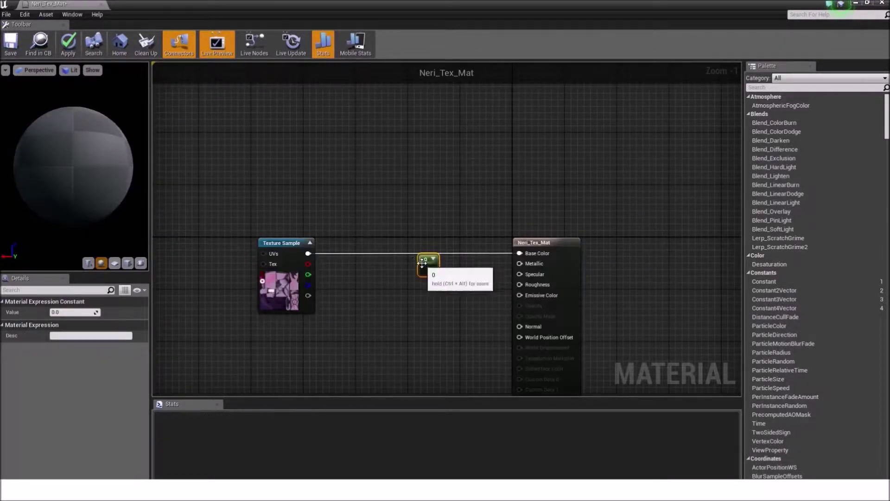
drag(434, 270, 482, 290)
click(419, 279)
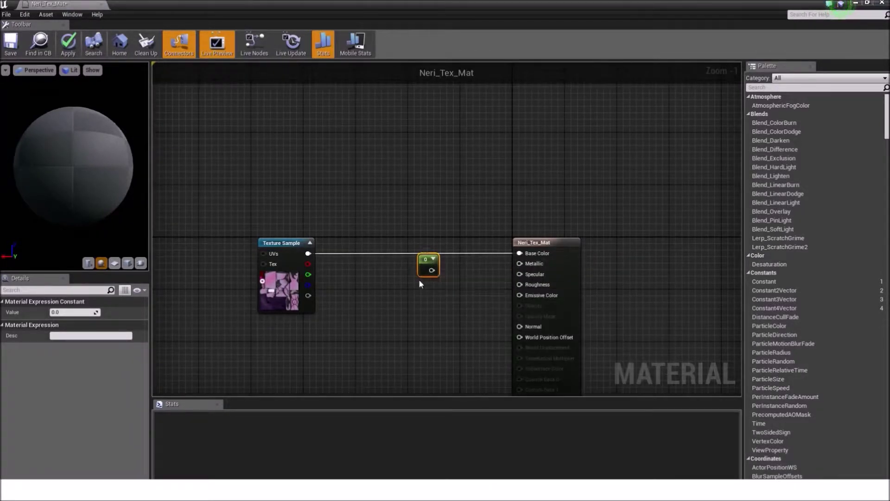
click(74, 312)
text(1)
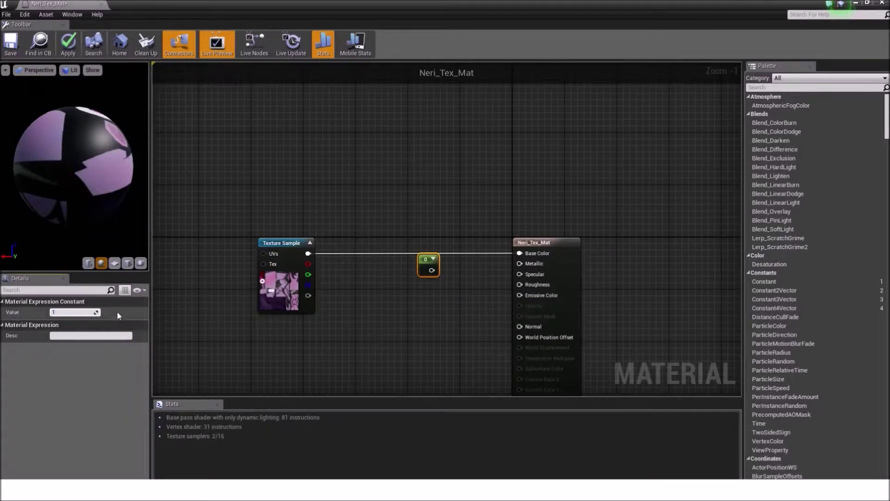
key(Return)
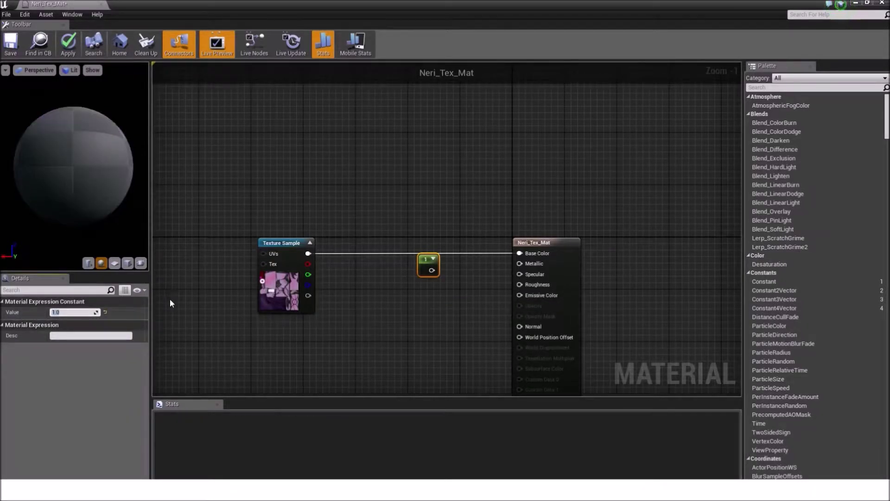
Reposition the Constant node just below the Base Color wire, between the Texture Sample and the result node.
drag(434, 269, 459, 299)
click(424, 315)
right_drag(424, 315, 427, 295)
drag(430, 249, 387, 264)
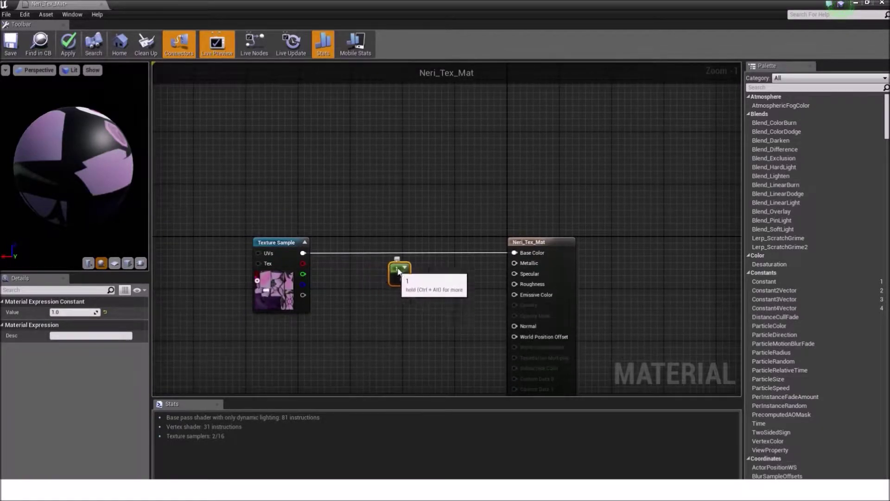
scroll(389, 276, up, 2)
drag(387, 230, 403, 237)
right_drag(402, 237, 447, 233)
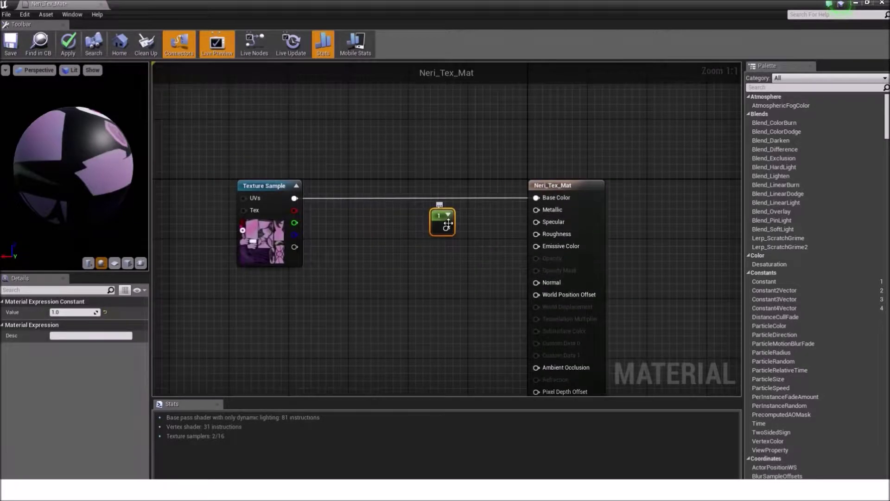
drag(447, 231, 423, 219)
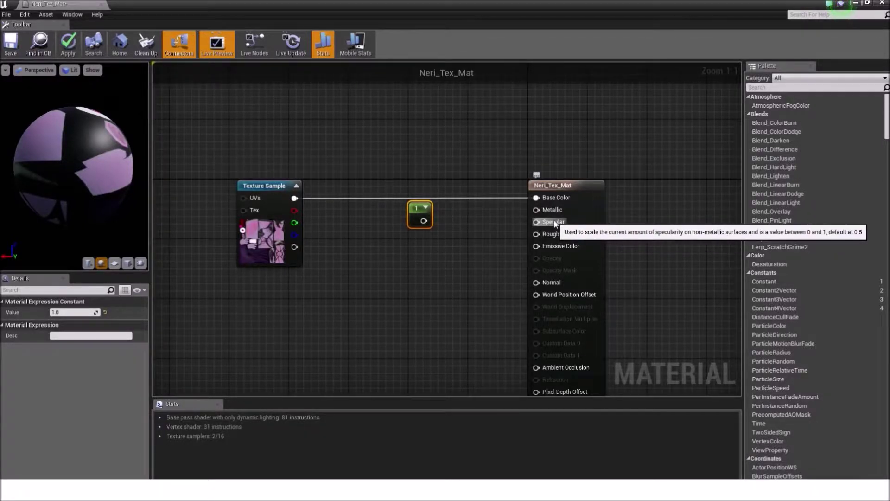
scroll(473, 254, down, 3)
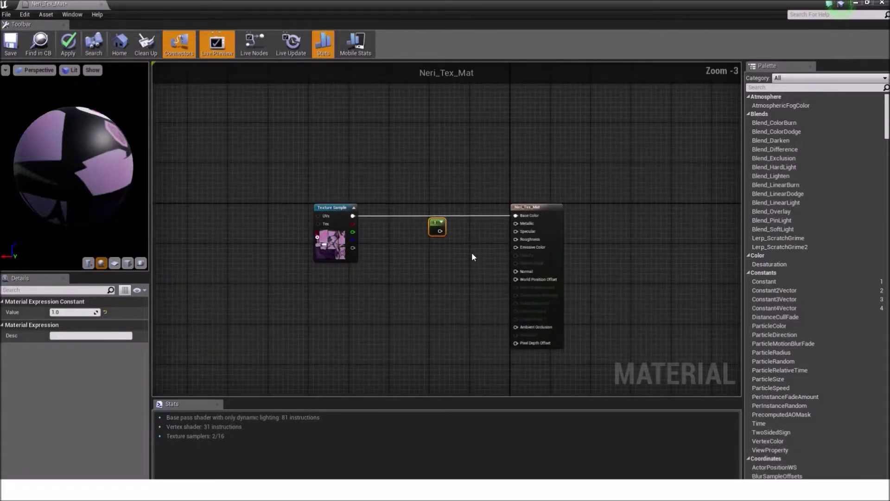
scroll(471, 255, up, 2)
scroll(468, 269, down, 1)
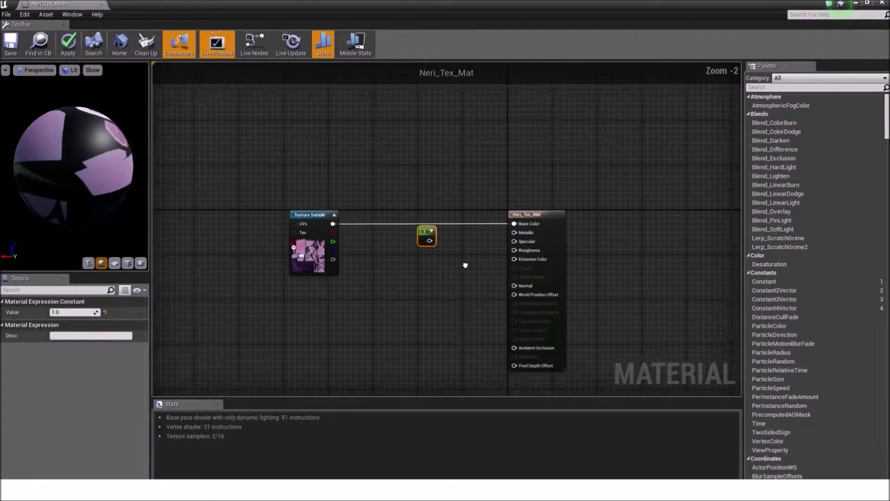
scroll(470, 280, up, 2)
scroll(471, 255, down, 2)
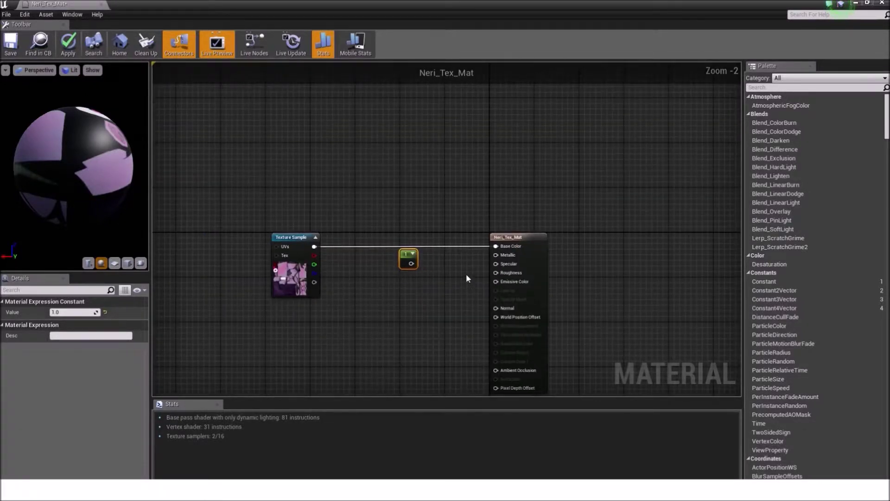
scroll(466, 274, up, 2)
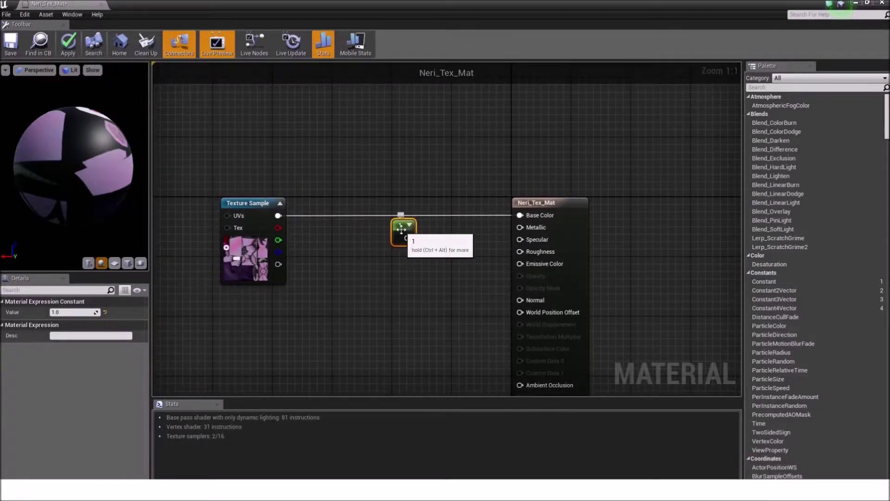
Move the Constant node closer to the Texture Sample and place a duplicate of it directly below.
drag(401, 229, 356, 236)
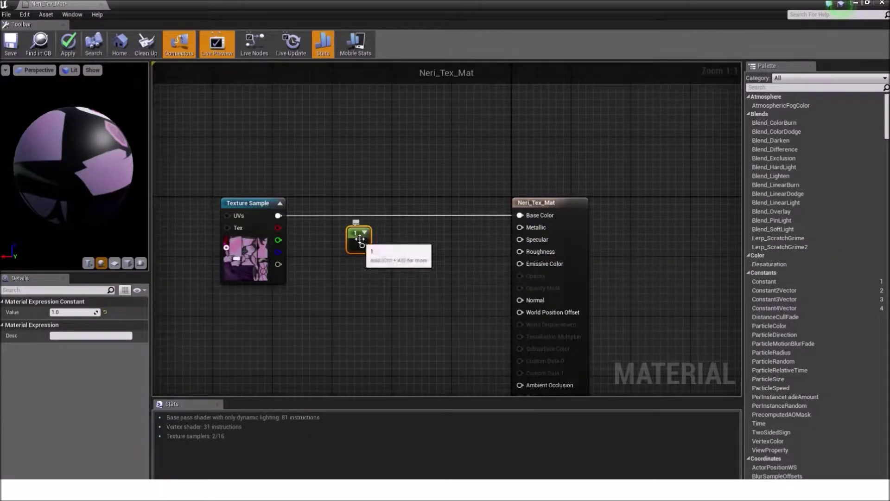
drag(361, 239, 368, 225)
key(ctrl+w)
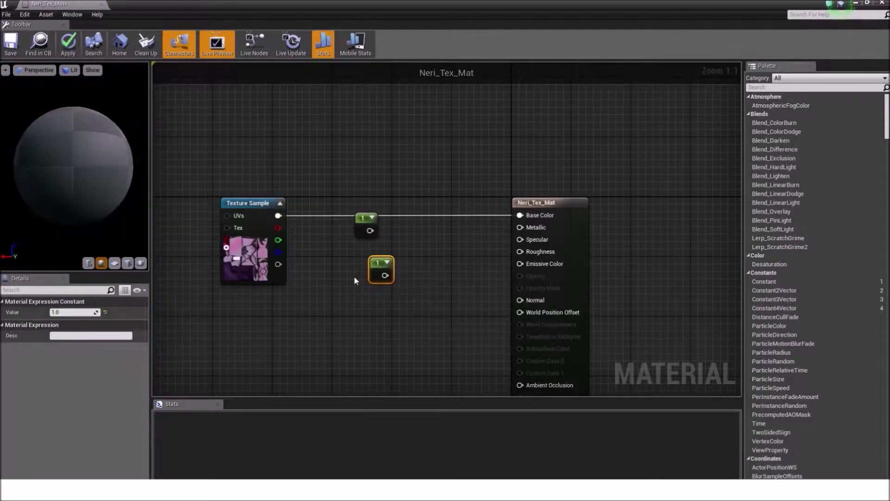
drag(381, 275, 367, 283)
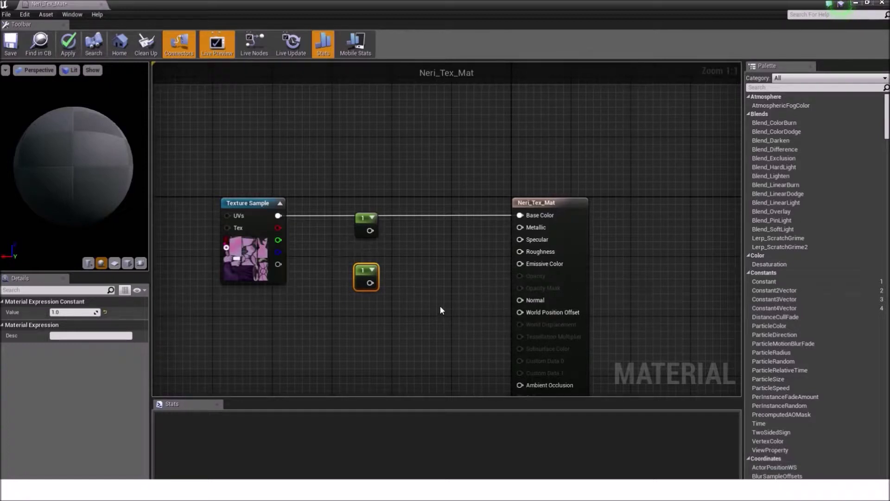
Set the duplicated Constant's value to 0 and restore it to 1.
click(74, 312)
click(374, 305)
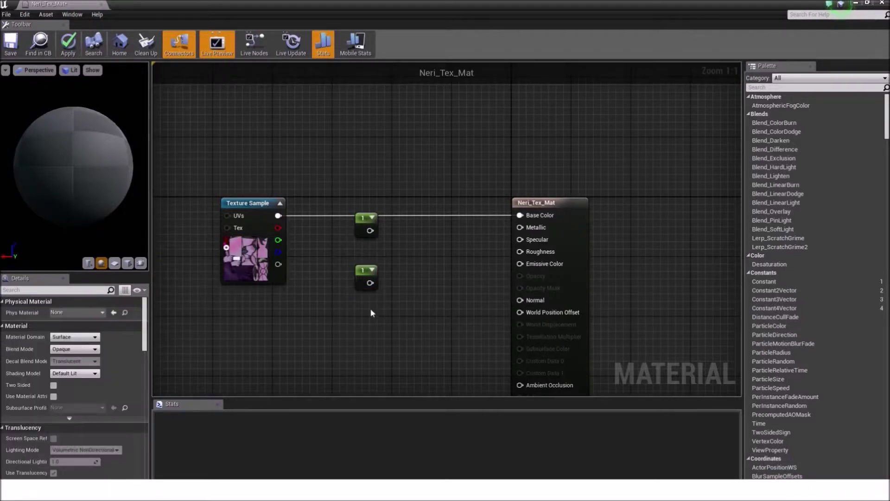
click(364, 269)
scroll(390, 314, down, 1)
scroll(389, 312, down, 1)
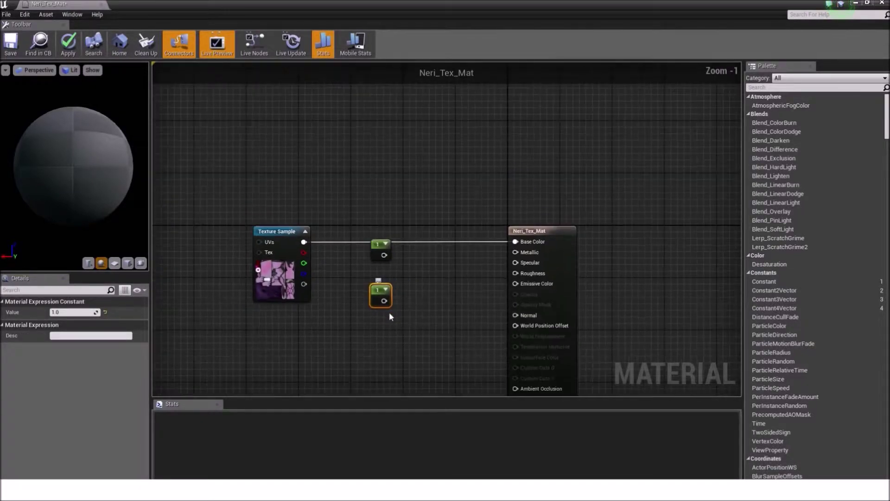
scroll(380, 291, up, 2)
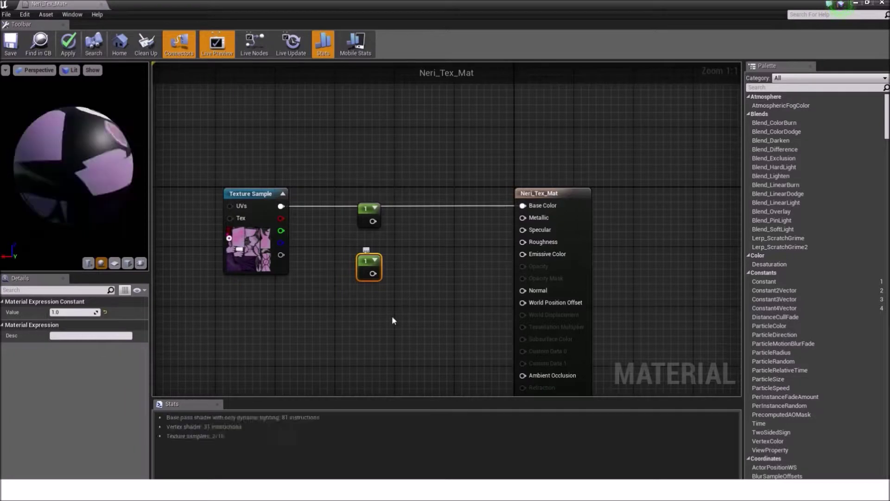
Connect the lower Constant node to the material's Roughness input and set its value to 0.4.
right_drag(402, 280, 371, 294)
click(365, 296)
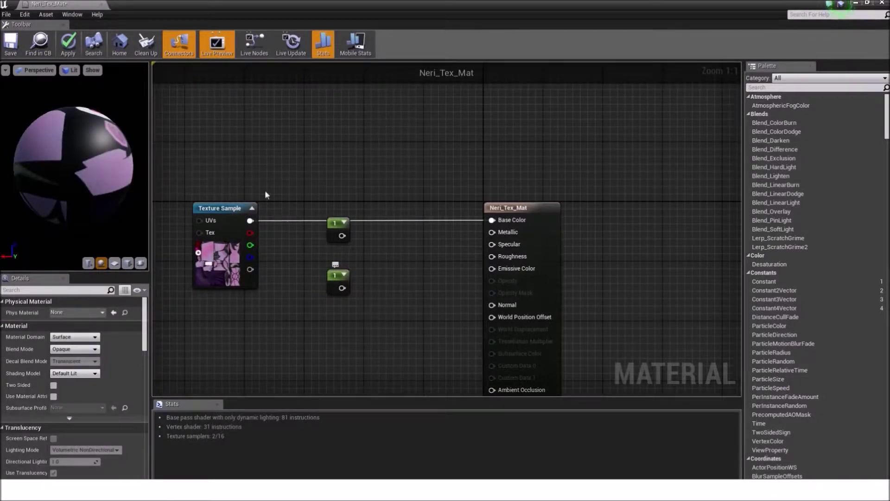
drag(97, 122, 154, 174)
right_drag(408, 257, 411, 271)
drag(344, 302, 495, 270)
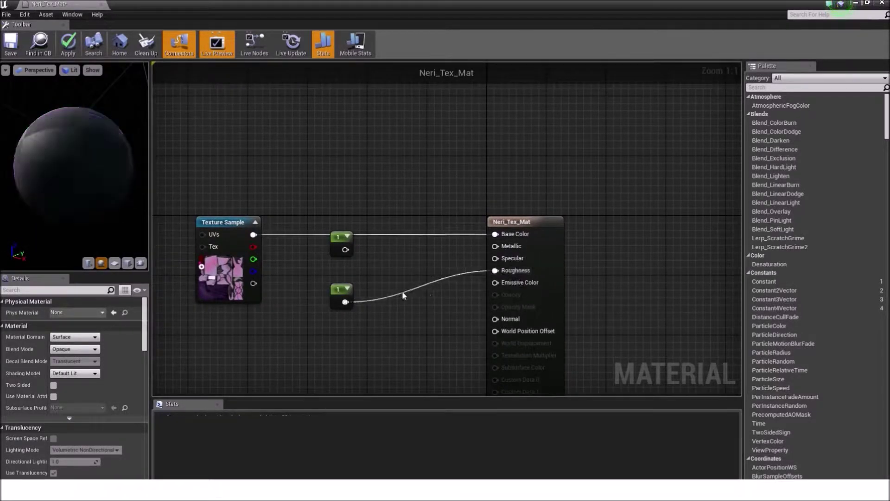
click(340, 287)
click(74, 312)
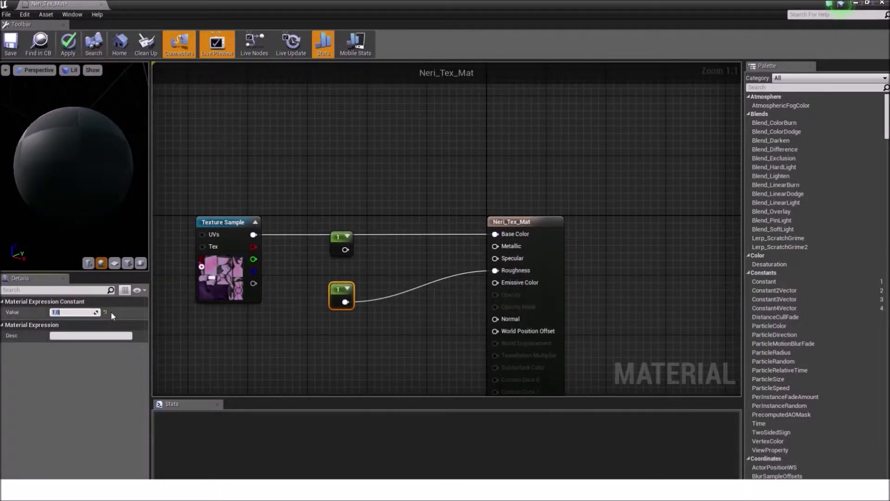
text(0..4)
key(Return)
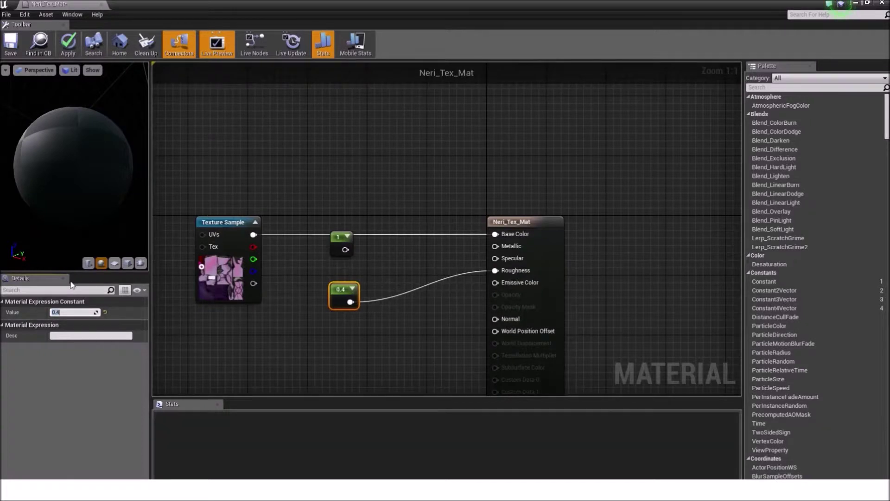
Set the upper Constant node's value to 0 and connect it to the material's Metallic input.
click(346, 243)
drag(345, 243, 358, 258)
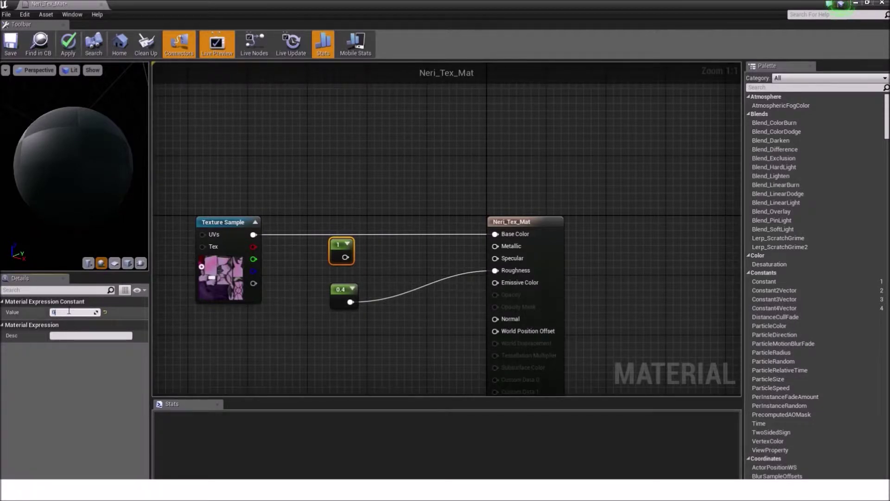
key(Return)
click(357, 257)
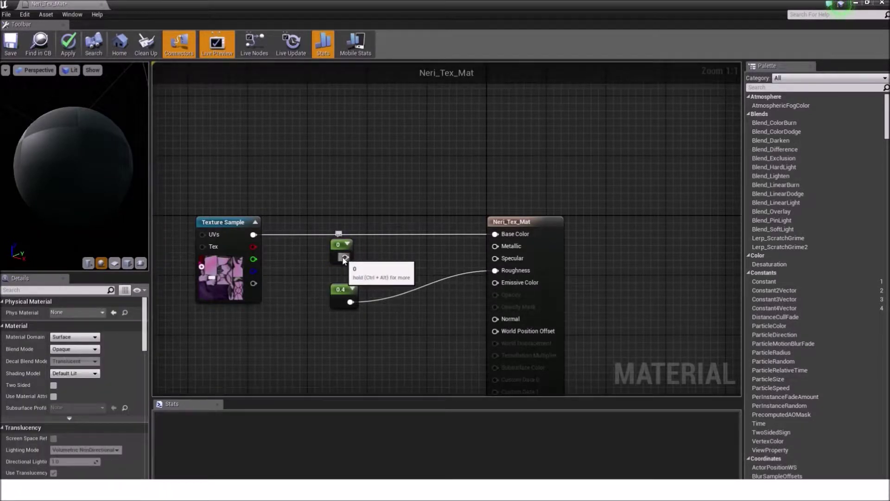
drag(344, 257, 383, 245)
right_drag(444, 245, 441, 241)
Tidy the graph by repositioning the Metallic Constant node above the Roughness Constant node.
drag(377, 241, 347, 249)
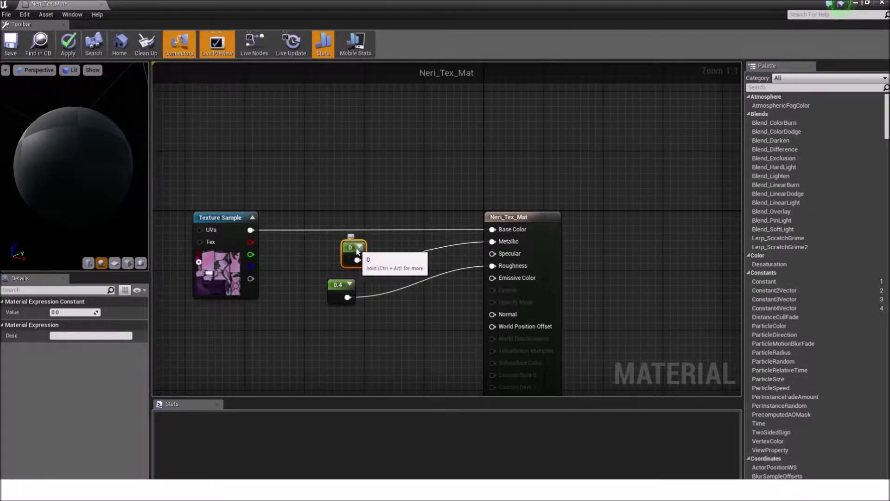
click(300, 249)
right_drag(299, 248, 312, 228)
drag(364, 228, 341, 228)
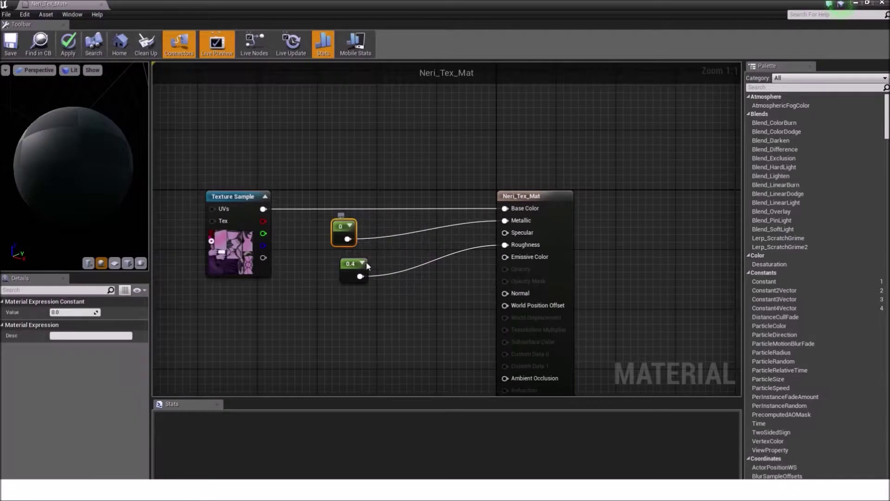
Spread the Metallic and Roughness Constant nodes farther apart vertically in the material graph.
drag(362, 260, 354, 305)
drag(351, 240, 367, 256)
drag(320, 361, 422, 238)
click(343, 162)
right_drag(299, 194, 316, 232)
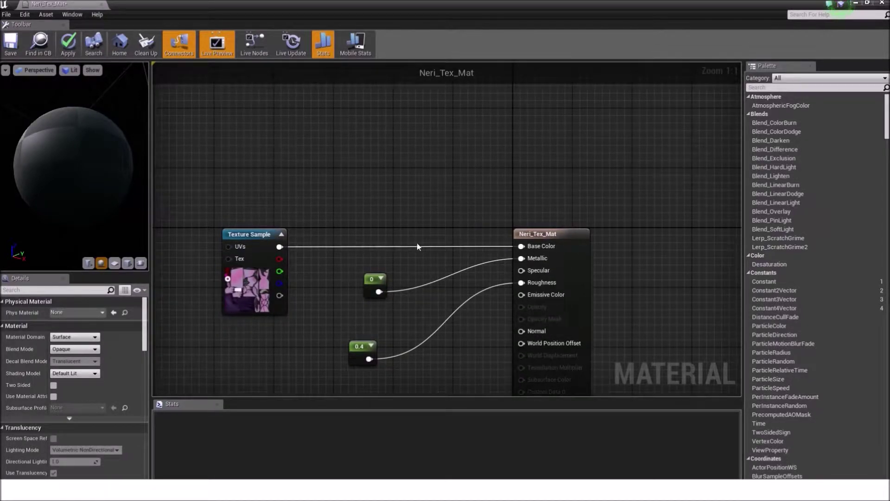
right_drag(402, 217, 475, 209)
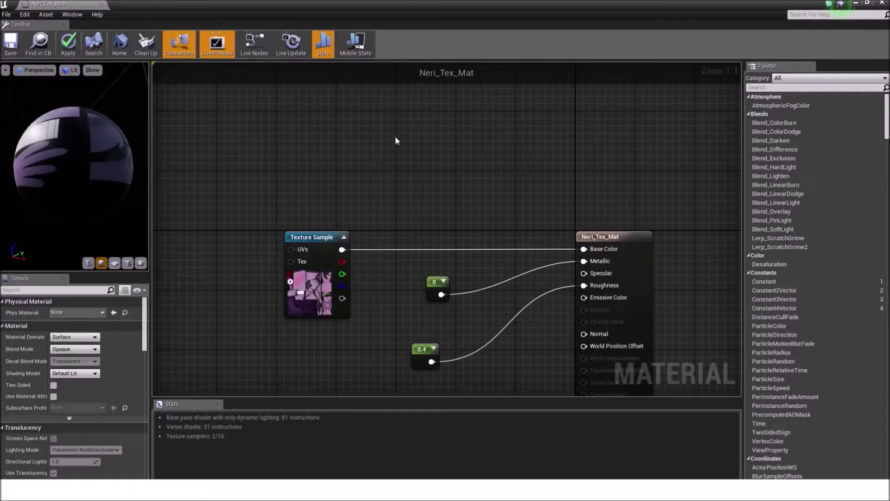
right_drag(443, 181, 303, 168)
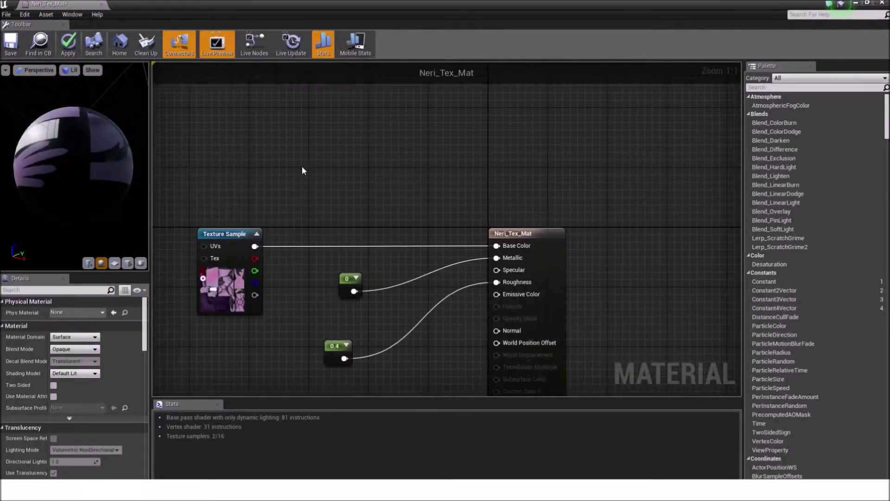
Reposition both Constant nodes so the Roughness Constant lines up directly beneath the Metallic Constant.
right_drag(367, 242, 403, 242)
right_drag(400, 293, 370, 283)
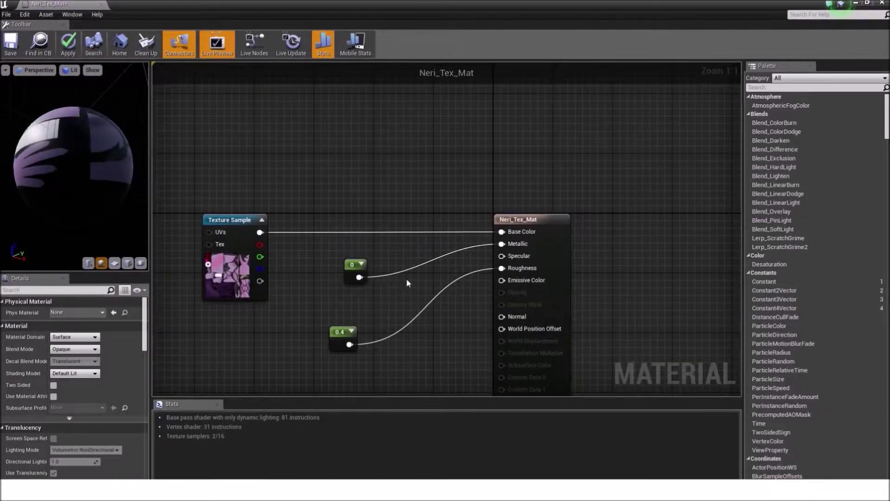
drag(355, 268, 363, 259)
right_drag(369, 264, 376, 246)
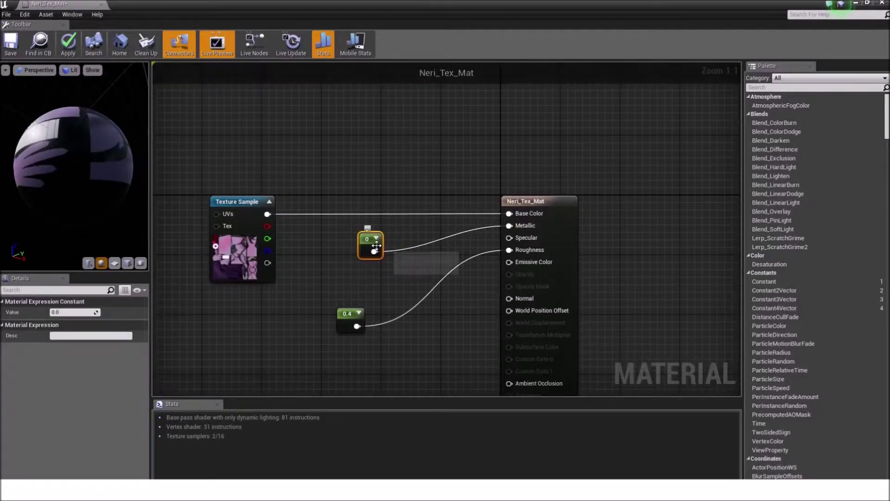
drag(377, 245, 384, 245)
drag(358, 312, 396, 319)
right_drag(415, 280, 422, 250)
click(419, 255)
mouse_move(394, 295)
mouse_down()
mouse_move(373, 312)
mouse_move(386, 309)
mouse_up()
click(419, 263)
click(417, 262)
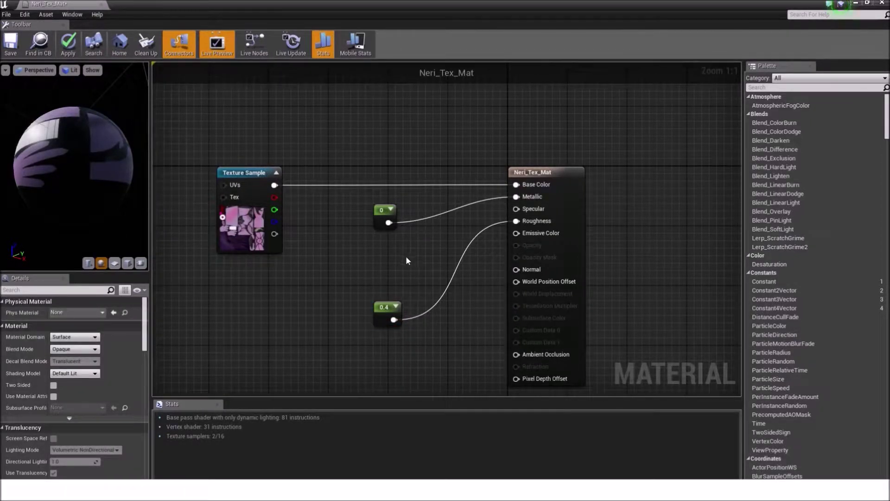
Move the Neri_Tex_Mat output node slightly farther away from the Constant nodes.
right_drag(414, 205, 364, 245)
scroll(421, 270, down, 1)
scroll(378, 239, up, 1)
drag(482, 168, 503, 168)
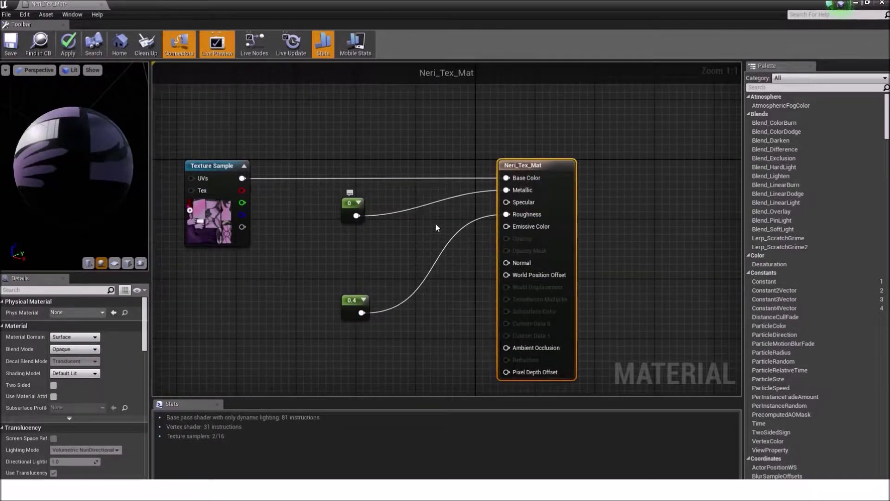
right_drag(400, 205, 350, 262)
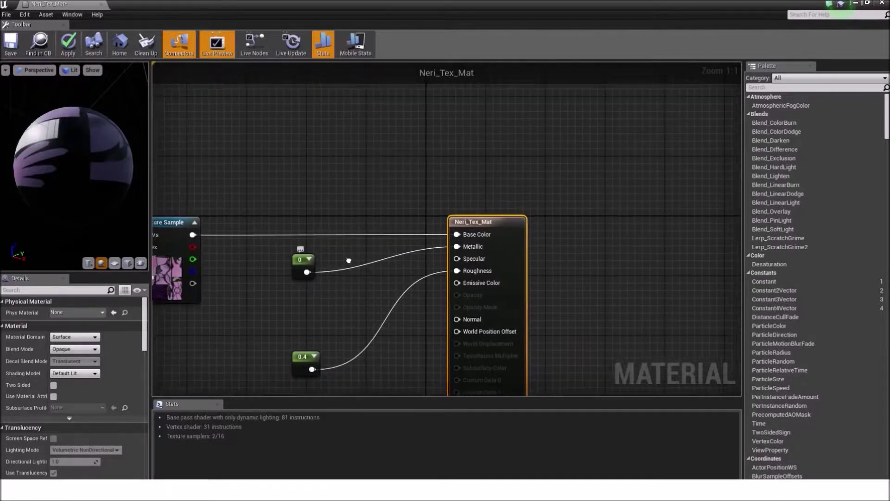
Move the Roughness Constant closer beneath the Metallic Constant and offset it toward the Texture Sample node, turning the preview sphere to inspect the texture.
scroll(350, 263, down, 2)
right_drag(308, 329, 347, 288)
scroll(347, 288, up, 2)
drag(357, 301, 349, 265)
click(454, 218)
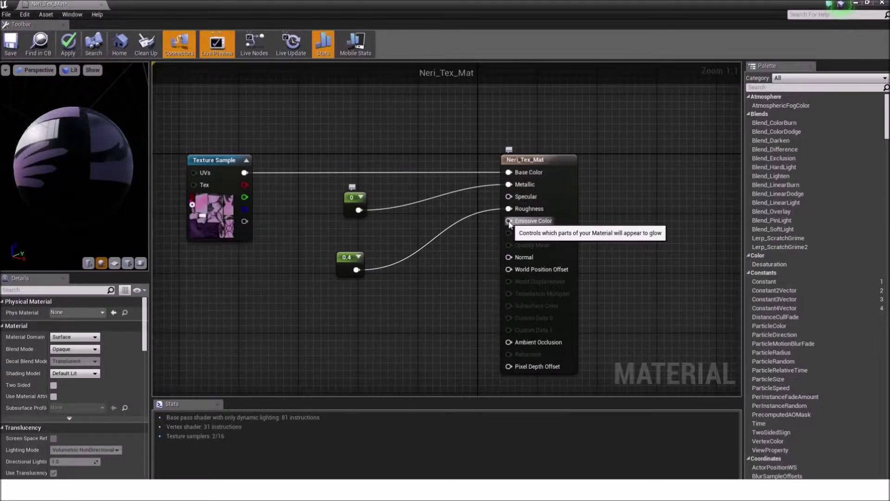
mouse_move(99, 148)
mouse_down()
mouse_move(44, 232)
mouse_move(55, 176)
mouse_move(104, 151)
mouse_up()
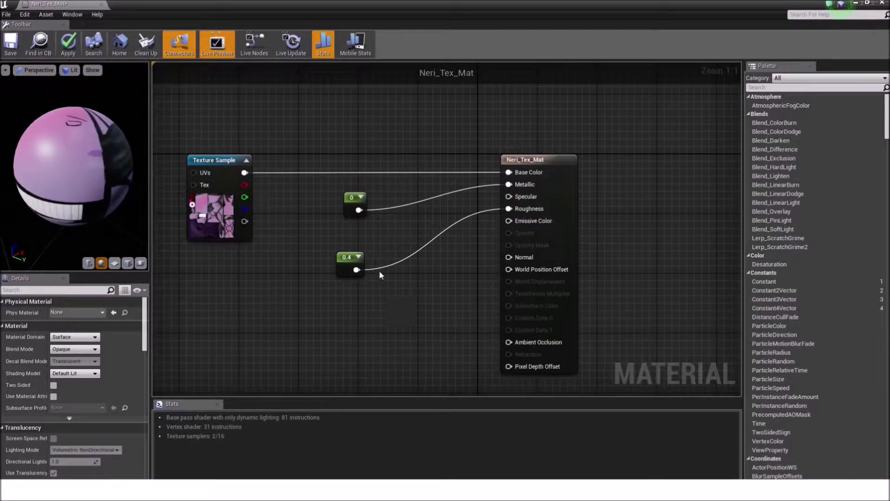
drag(360, 257, 341, 256)
Add a third Constant node near the Roughness wire and try pulling a connection from it toward the Normal input.
click(400, 268)
click(399, 268)
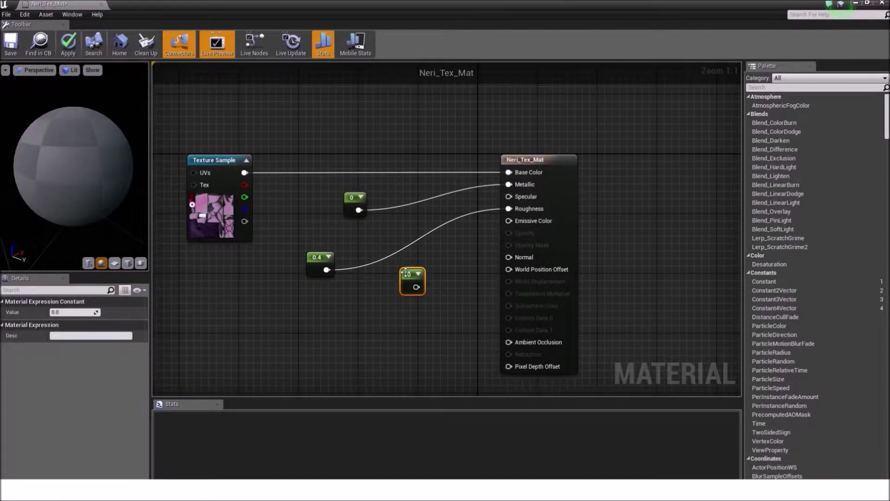
drag(416, 287, 487, 259)
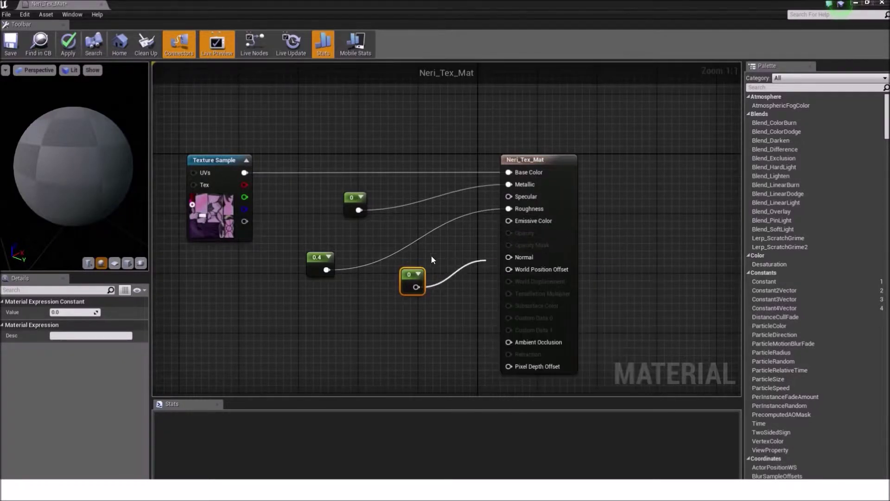
click(431, 255)
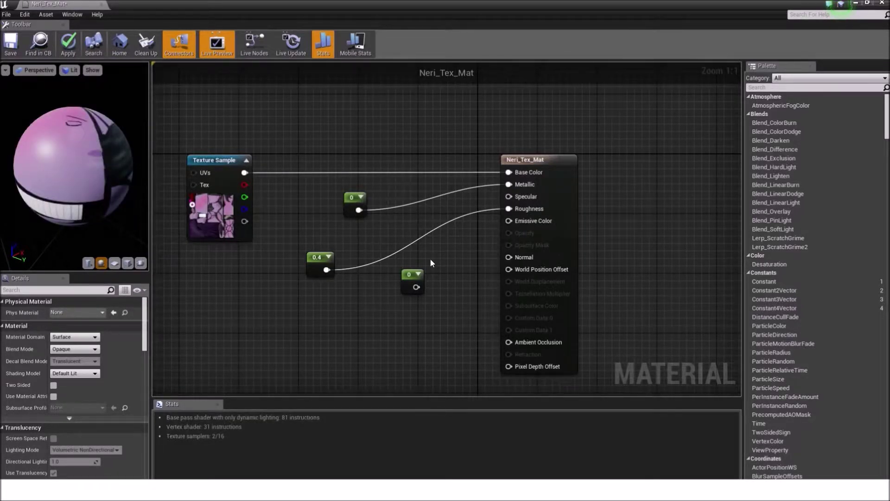
drag(109, 137, 132, 150)
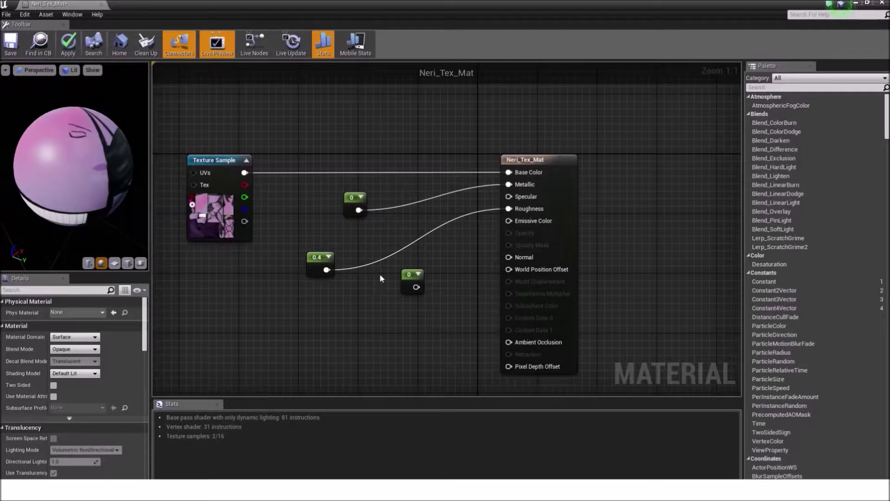
Set the third Constant node's value to 8 and move it slightly below the Roughness Constant.
click(402, 278)
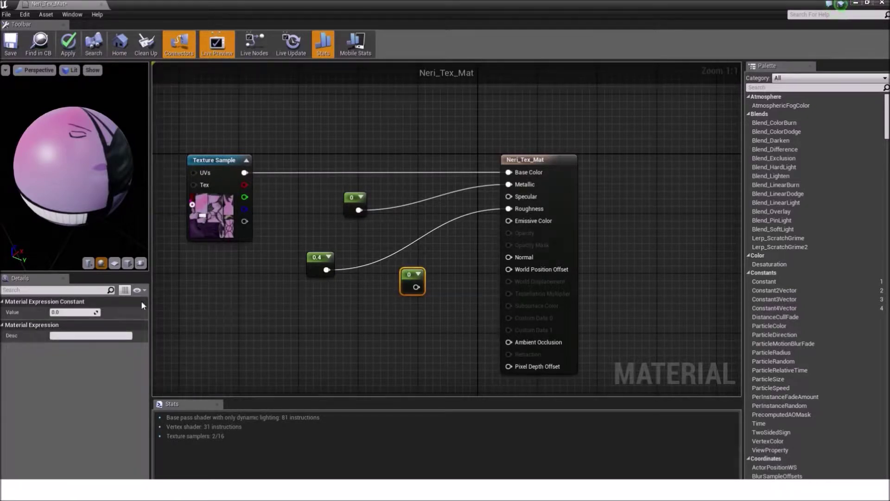
click(82, 312)
text(1)
key(Return)
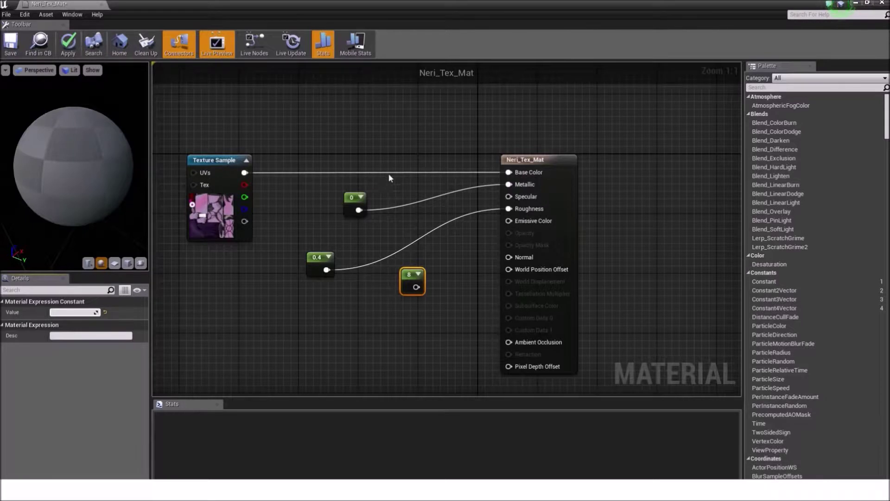
drag(414, 277, 401, 290)
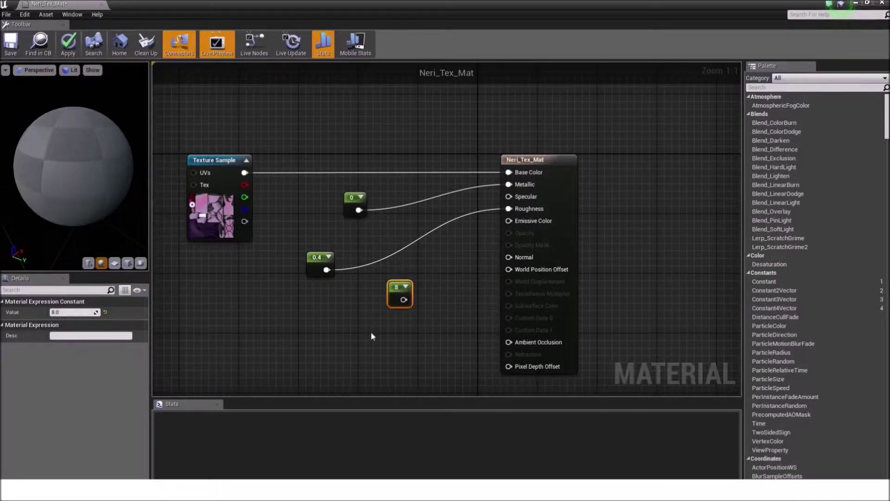
Try pulling a wire from the unconnected Constant with value 8, cancel it, and delete that node.
click(400, 300)
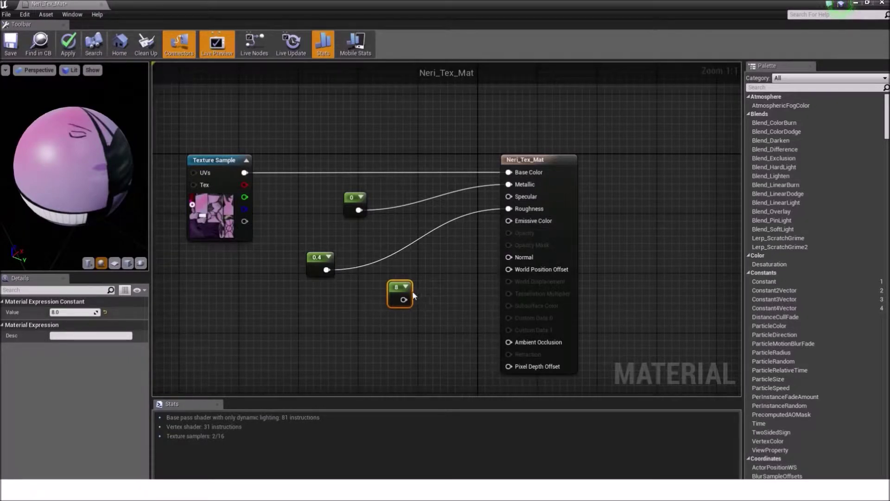
drag(404, 300, 468, 271)
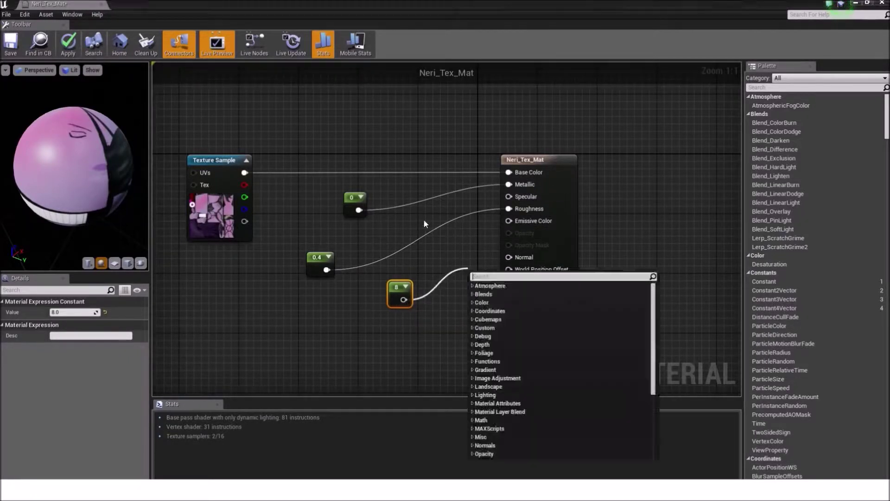
click(372, 327)
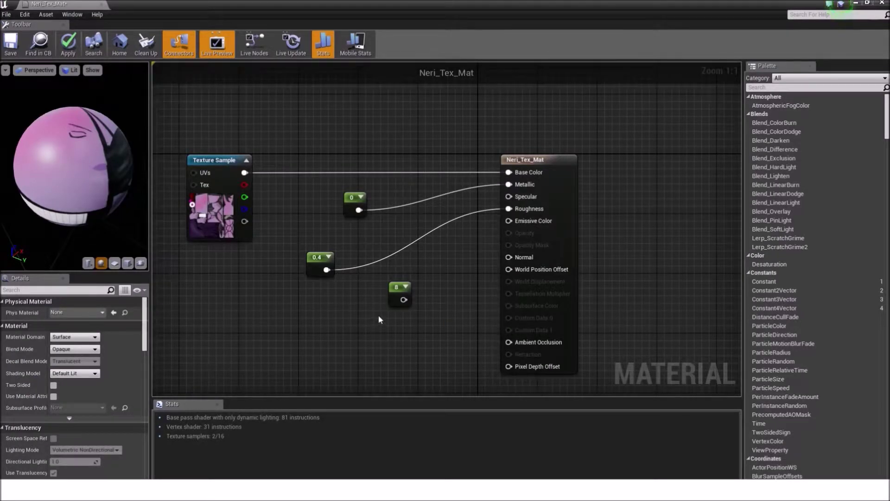
click(399, 293)
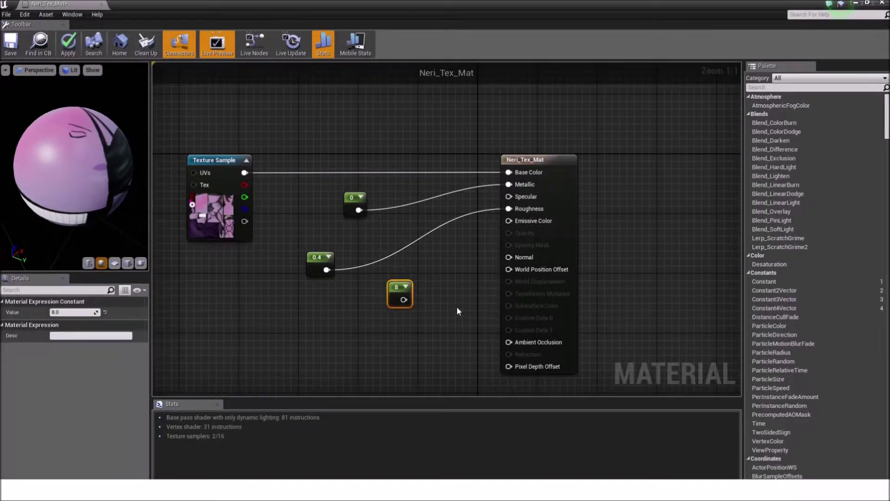
key(Delete)
Shift the Neri_Tex_Mat output node farther from the two Constants to make more room in the graph.
right_drag(423, 247, 443, 262)
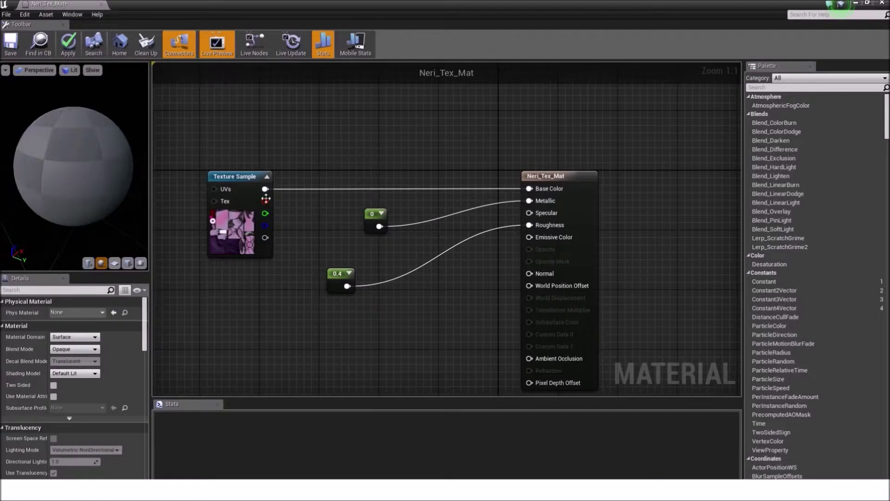
right_drag(370, 301, 369, 284)
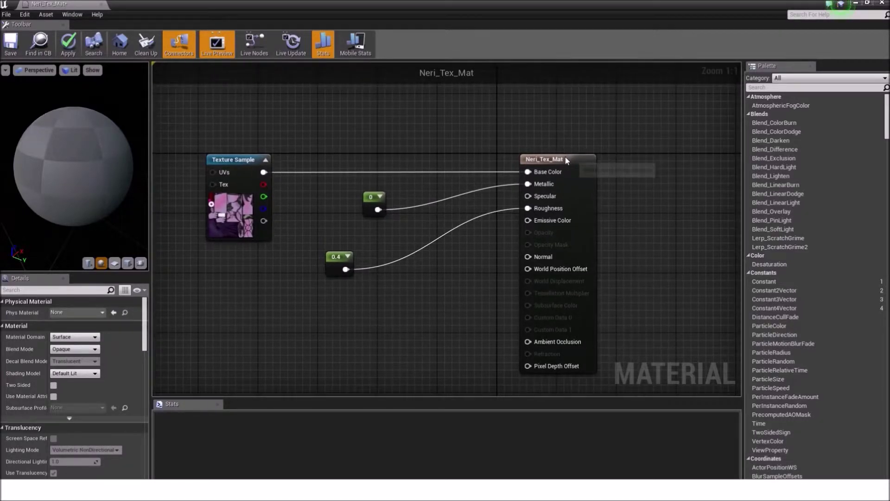
drag(566, 158, 594, 165)
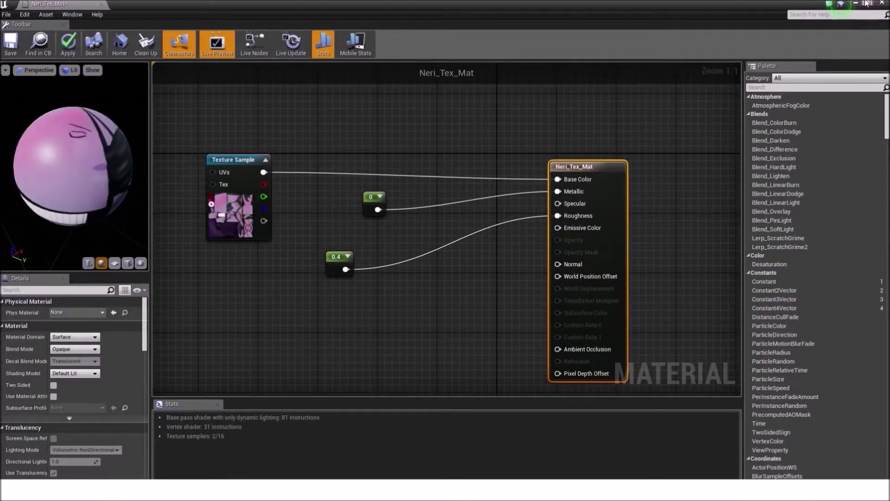
scroll(471, 265, down, 1)
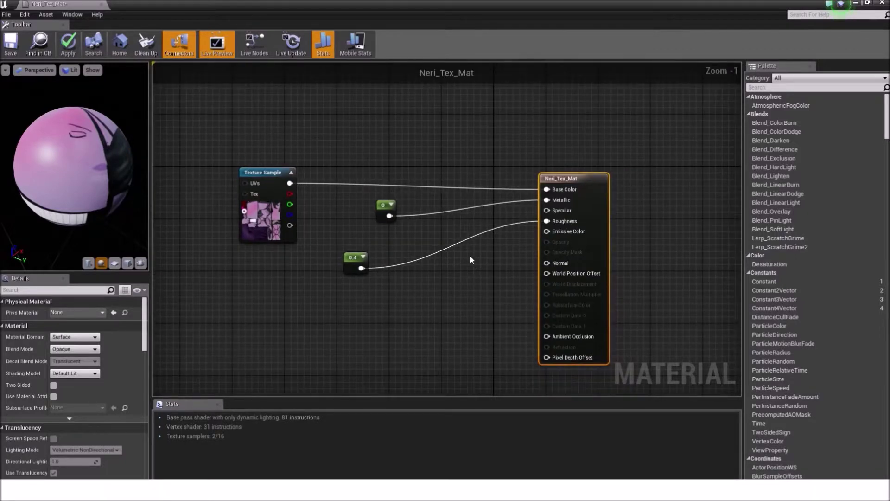
scroll(468, 254, up, 1)
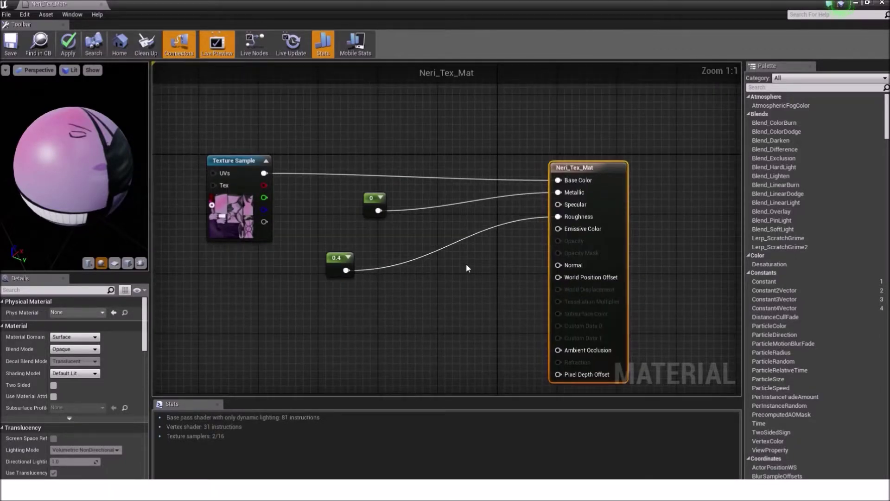
click(467, 261)
scroll(466, 257, down, 1)
right_drag(467, 261, 468, 276)
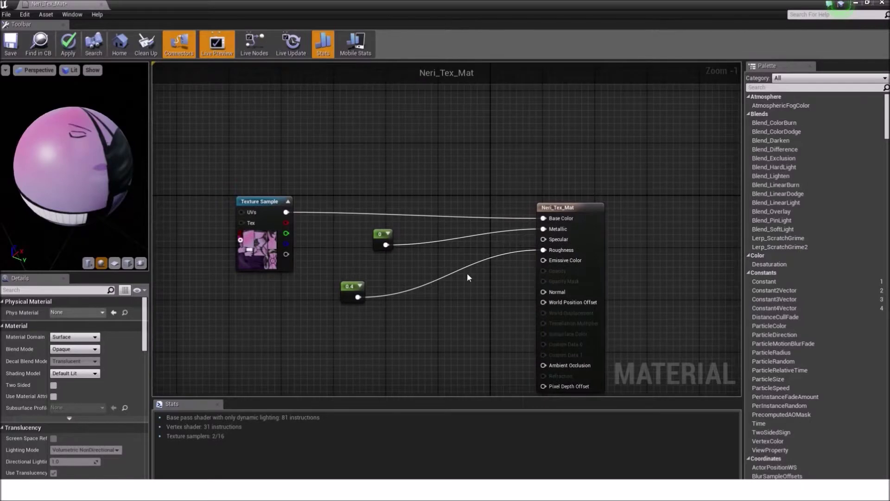
Restore the material editor to a smaller floating window, keeping its graph in view beside the Content Browser's Material folder.
click(865, 3)
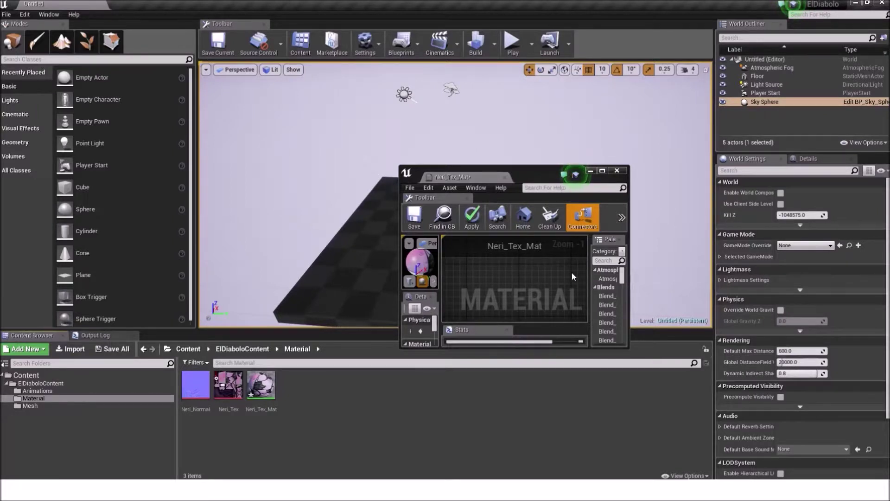
scroll(549, 285, down, 4)
right_drag(545, 304, 510, 273)
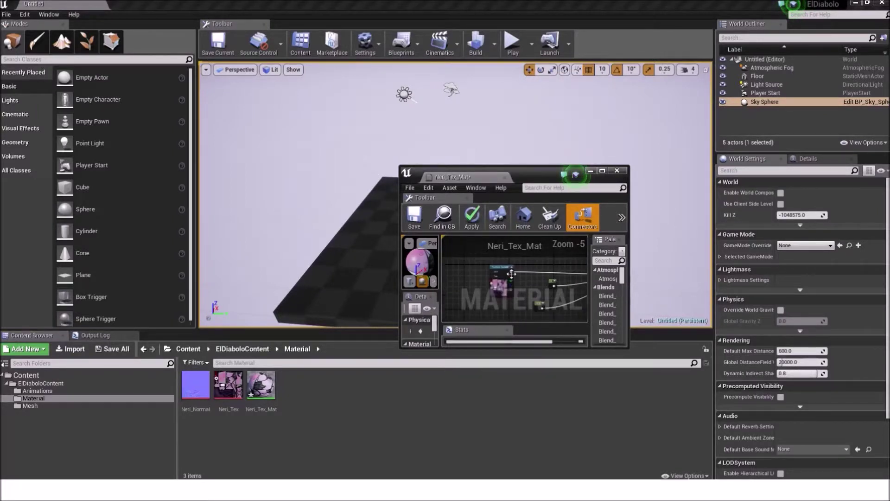
scroll(510, 273, up, 1)
click(376, 404)
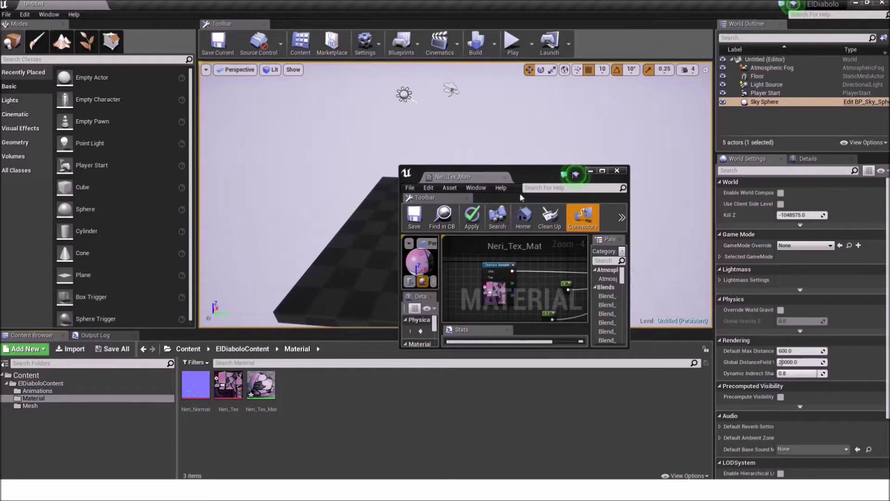
Bring the Neri_Normal texture into the material graph as a Texture Sample and maximize the material editor window.
mouse_move(198, 387)
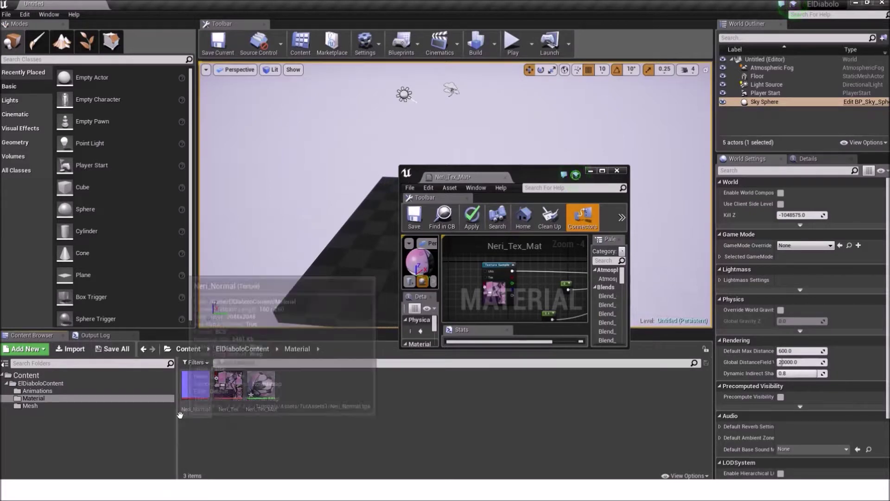
click(191, 388)
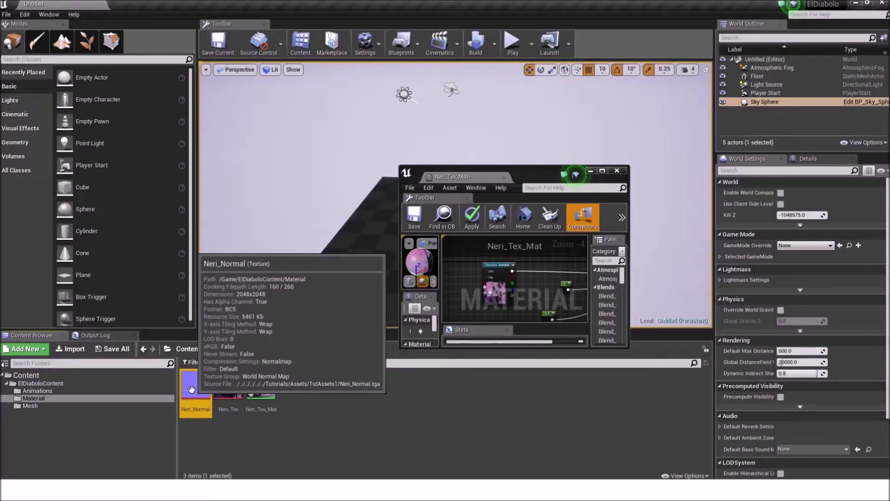
drag(190, 388, 525, 281)
click(602, 171)
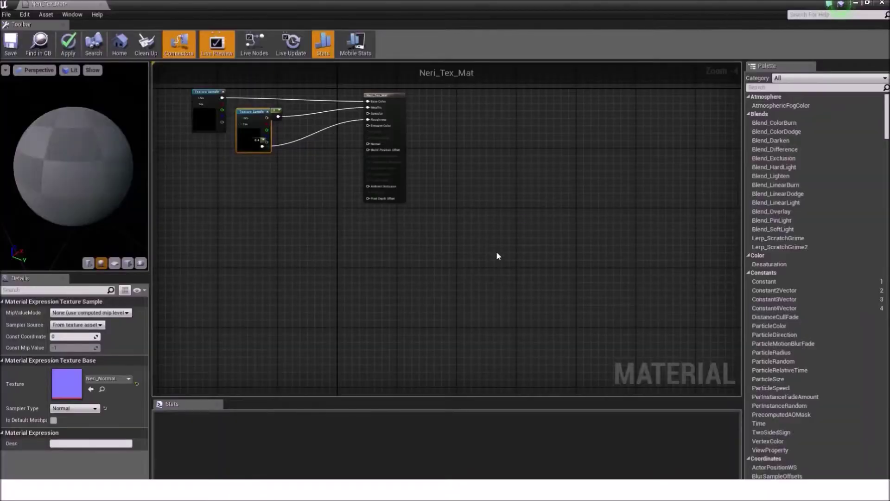
Place the Neri_Normal Texture Sample node below the base color Texture Sample and deselect it.
right_drag(461, 262, 605, 347)
scroll(398, 226, up, 4)
drag(397, 205, 324, 338)
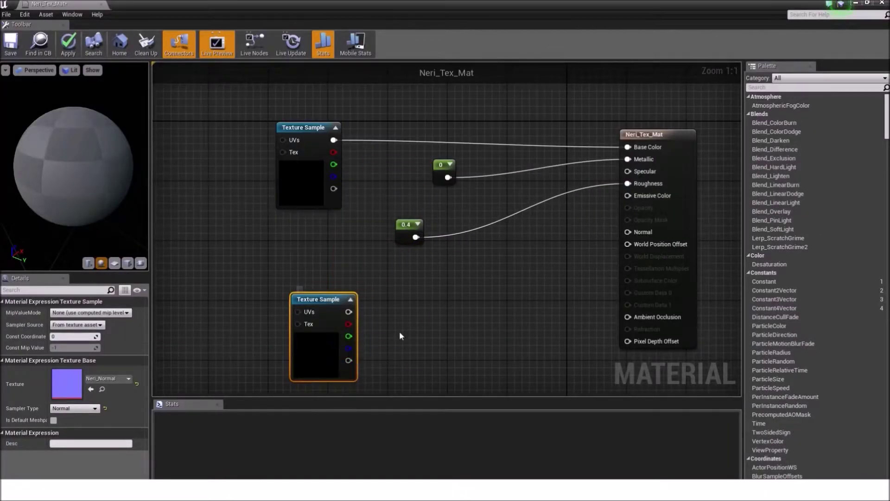
click(398, 331)
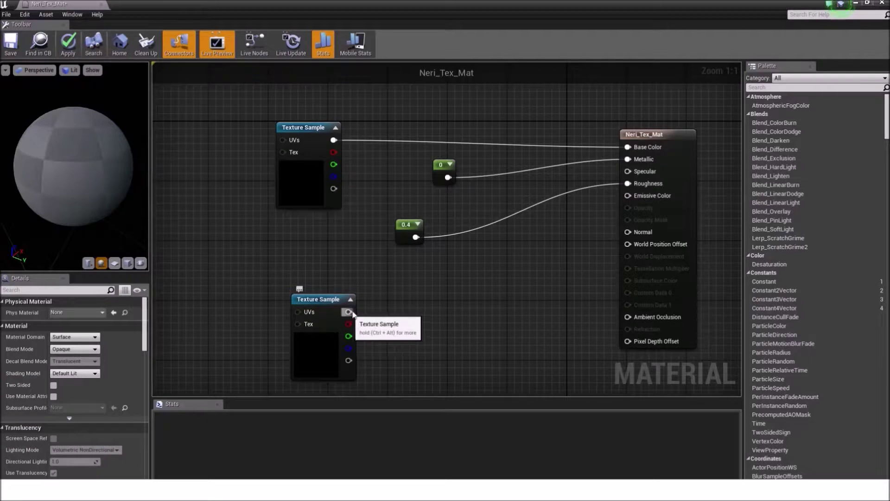
Connect the main output of the Neri_Normal Texture Sample to the Normal input of Neri_Tex_Mat and deselect the node.
drag(349, 313, 311, 283)
right_drag(324, 237, 555, 253)
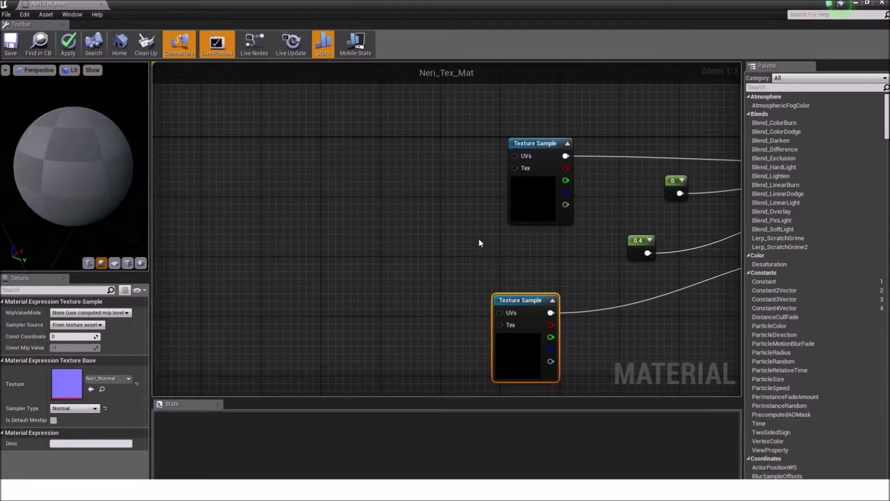
right_drag(600, 242, 412, 290)
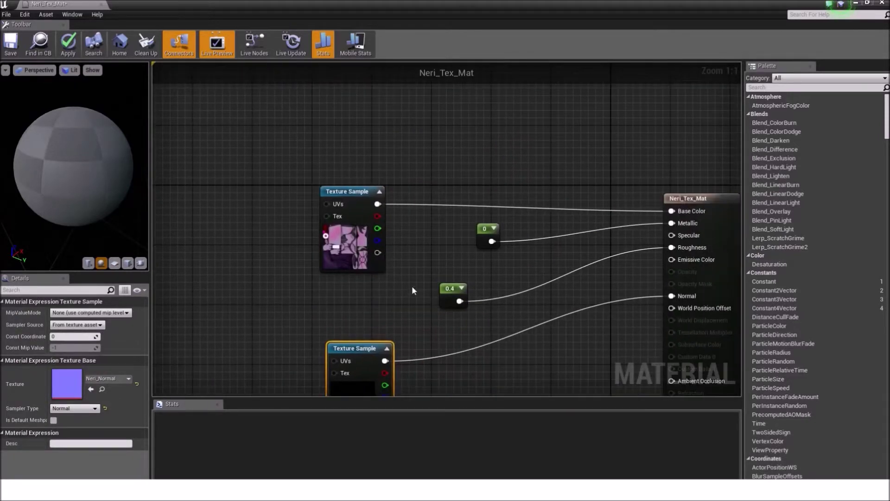
right_drag(427, 331, 466, 271)
scroll(465, 271, down, 1)
scroll(464, 273, up, 1)
click(357, 230)
right_drag(369, 239, 376, 237)
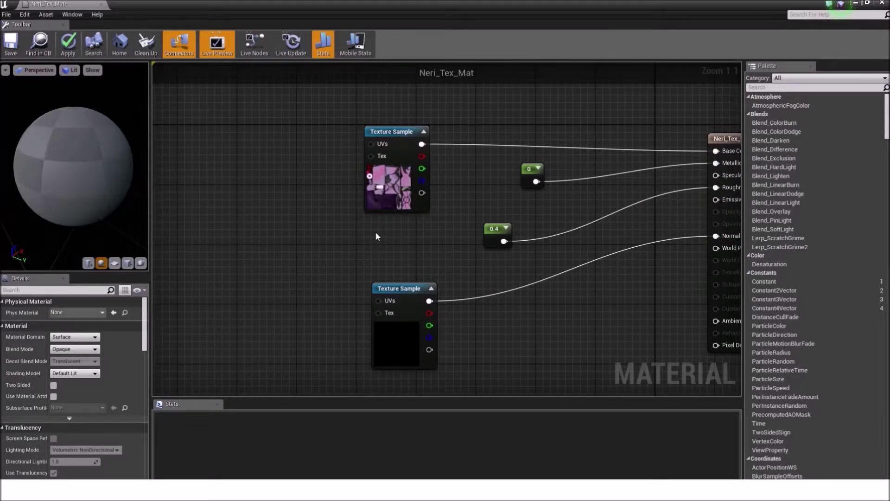
right_drag(376, 233, 401, 243)
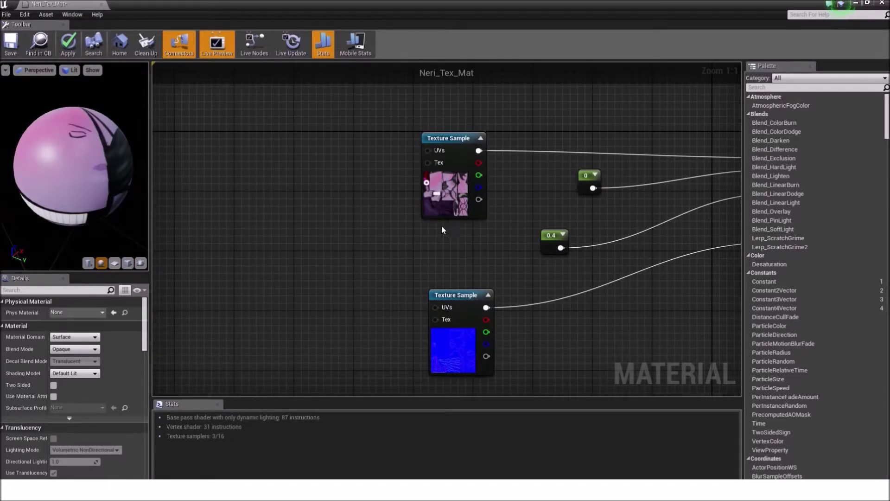
Add a BumpOffset node to the graph and place it before the two Texture Samples, between them in height.
right_drag(441, 226, 456, 232)
right_click(327, 185)
text(bump)
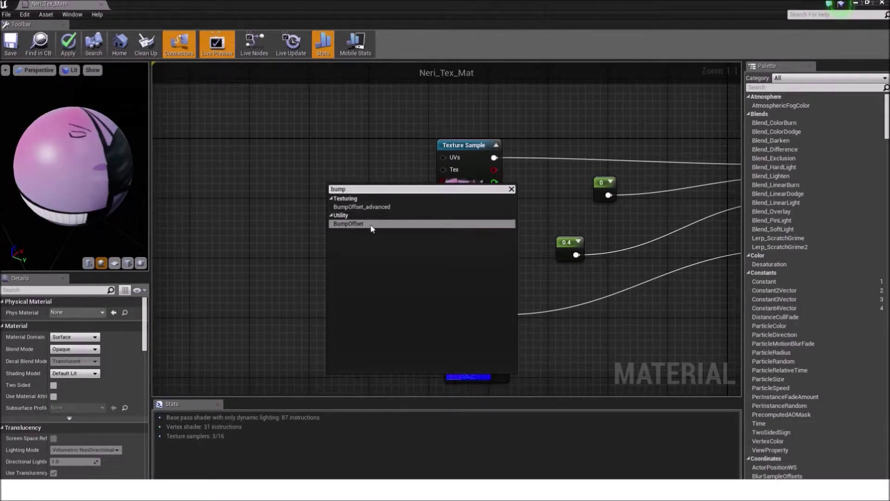
click(365, 226)
right_drag(361, 252, 412, 259)
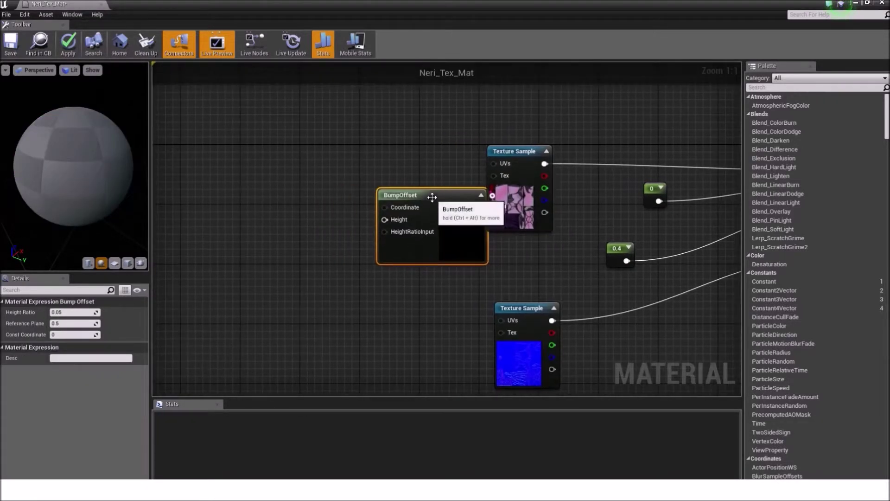
drag(432, 199, 353, 236)
right_drag(420, 178, 428, 203)
click(429, 202)
Duplicate the Neri_Tex Texture Sample and place the copy in front of the BumpOffset node.
click(514, 214)
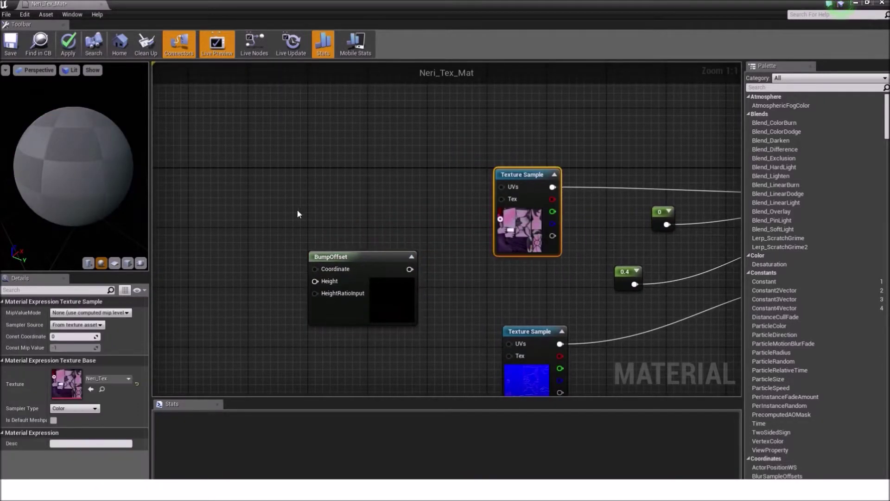
right_drag(188, 216, 282, 179)
click(282, 179)
key(ctrl+v)
drag(353, 202, 323, 209)
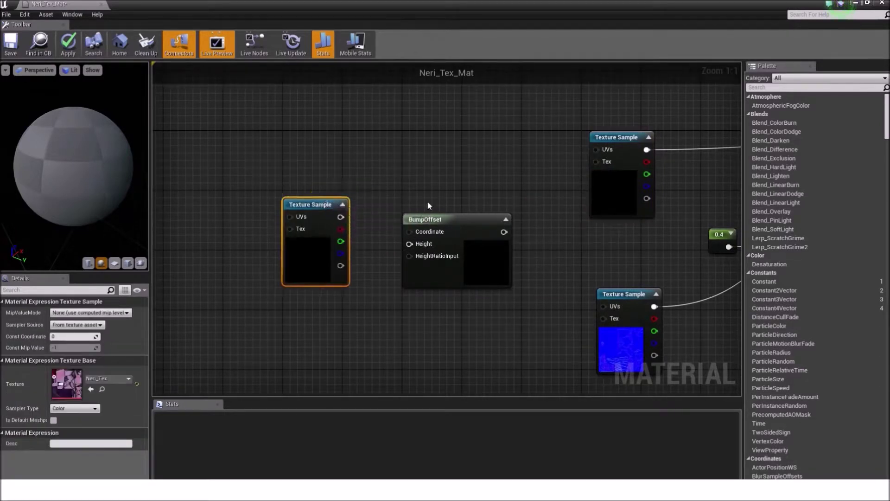
Connect the red channel of the duplicated Neri_Tex Texture Sample to the BumpOffset node's Height input.
click(509, 170)
click(632, 184)
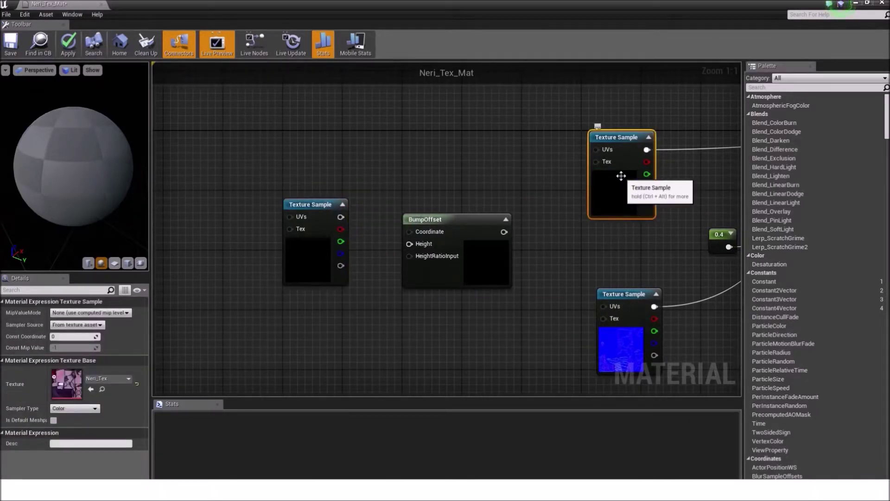
click(371, 199)
drag(345, 229, 416, 244)
Set the BumpOffset node's Height Ratio to 0.003.
click(429, 221)
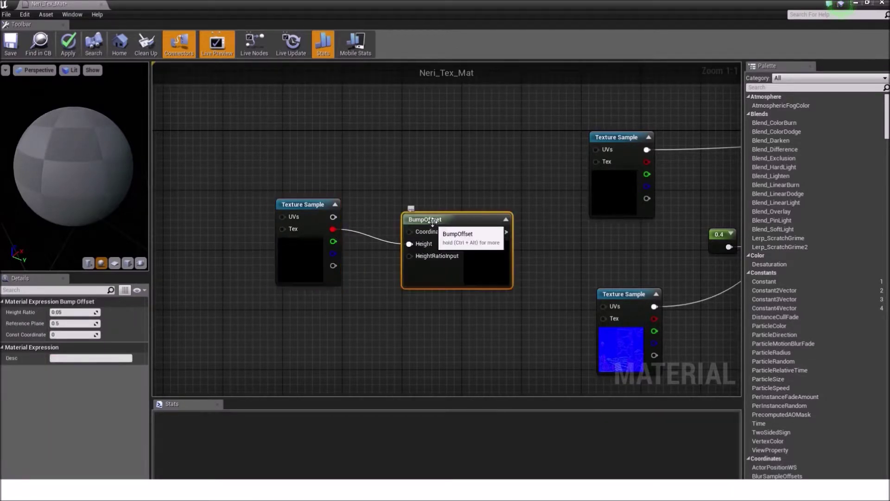
click(346, 325)
click(420, 225)
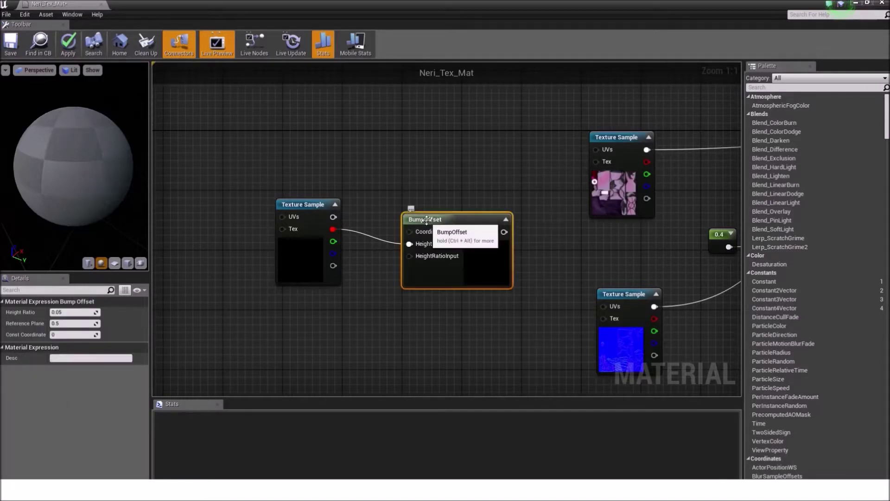
click(75, 312)
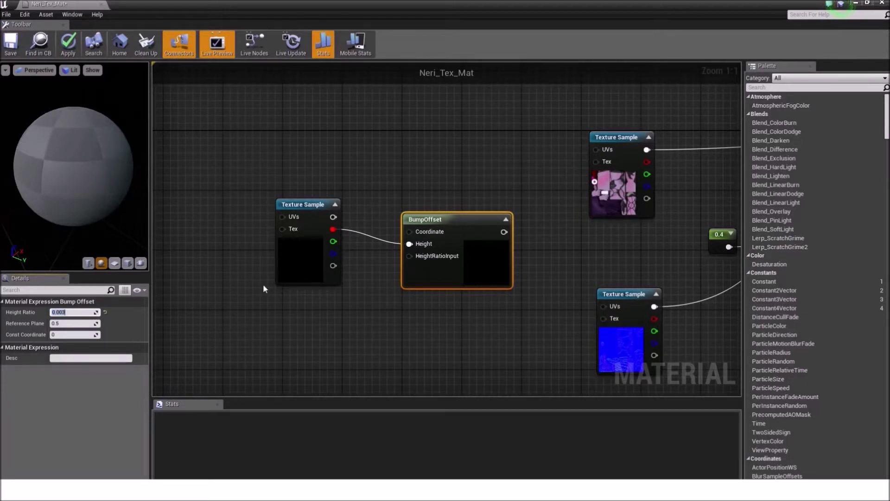
click(73, 312)
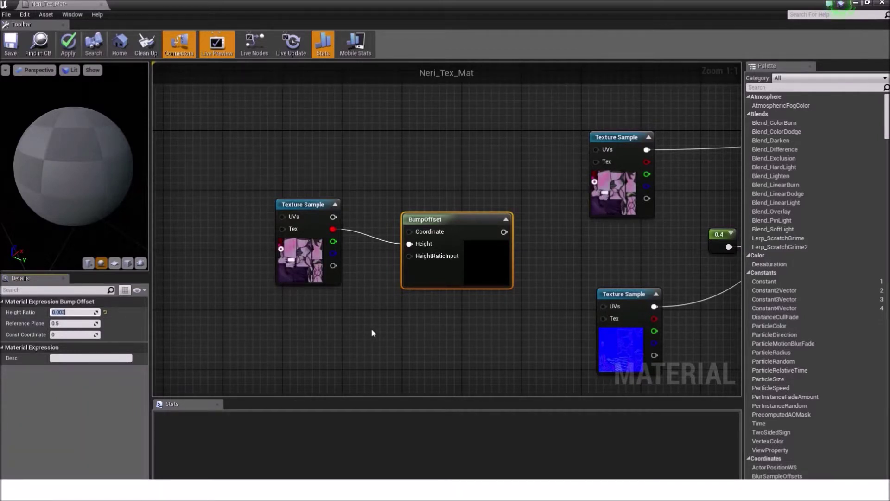
Move the duplicated Texture Sample farther from BumpOffset and connect the BumpOffset output to the base color Texture Sample's UVs.
scroll(367, 308, down, 1)
scroll(380, 317, up, 1)
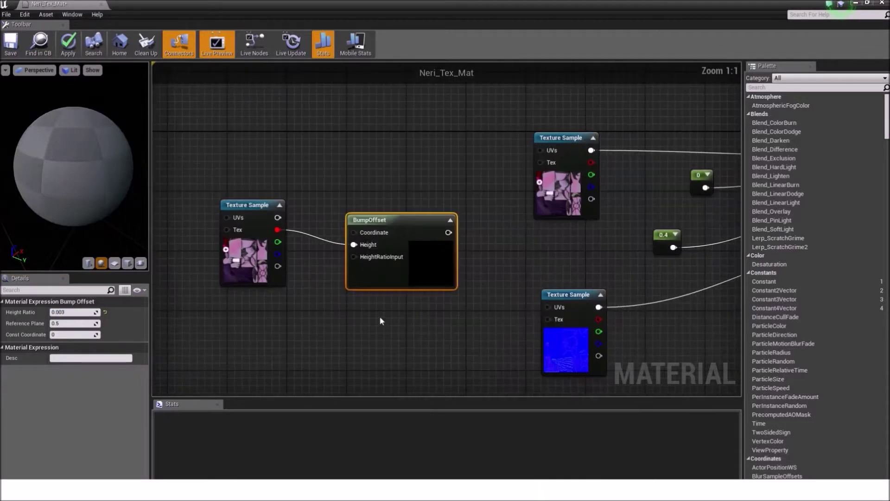
drag(249, 207, 197, 207)
click(412, 223)
right_drag(490, 236, 413, 271)
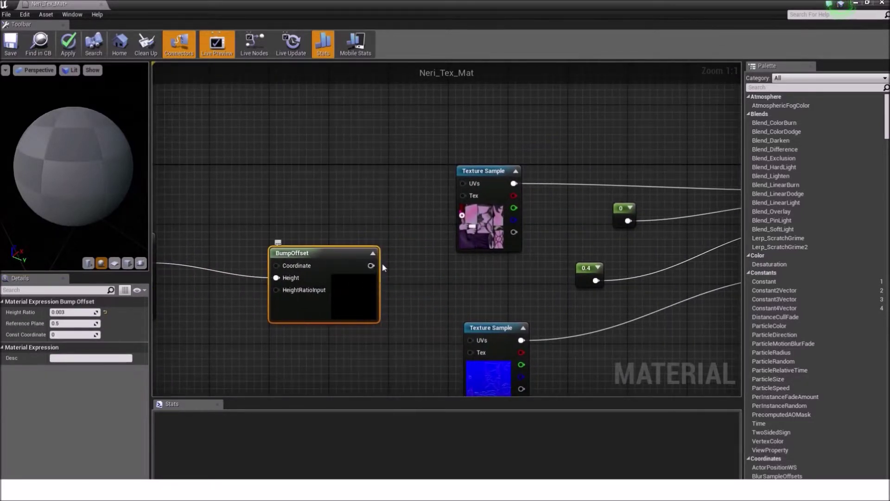
drag(371, 265, 466, 183)
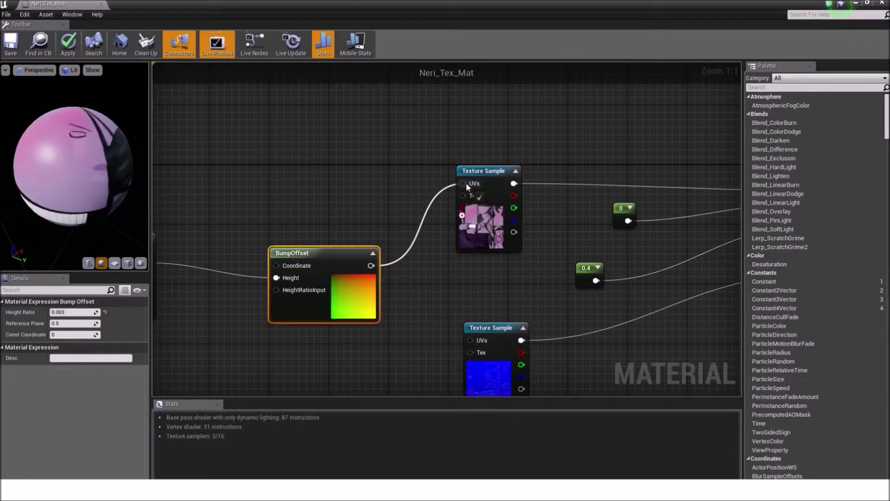
drag(466, 183, 466, 183)
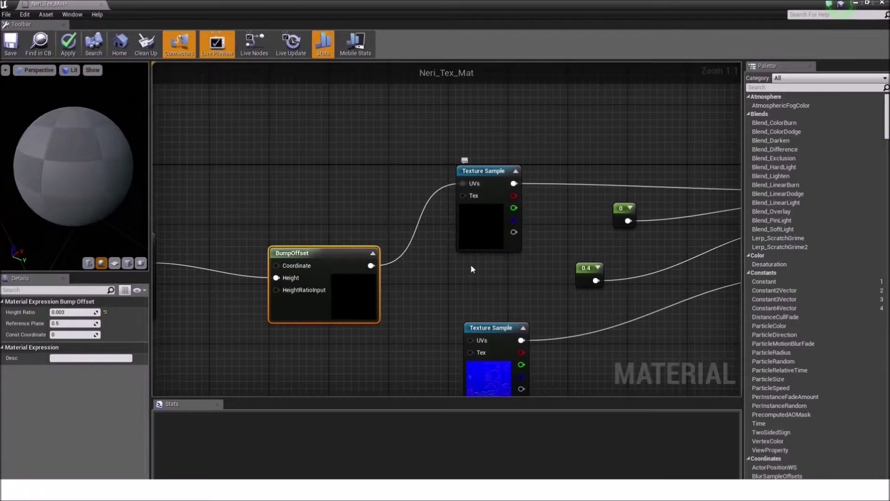
Connect the BumpOffset output to the UVs input of the Neri_Normal Texture Sample as well.
right_drag(471, 265, 413, 225)
click(414, 224)
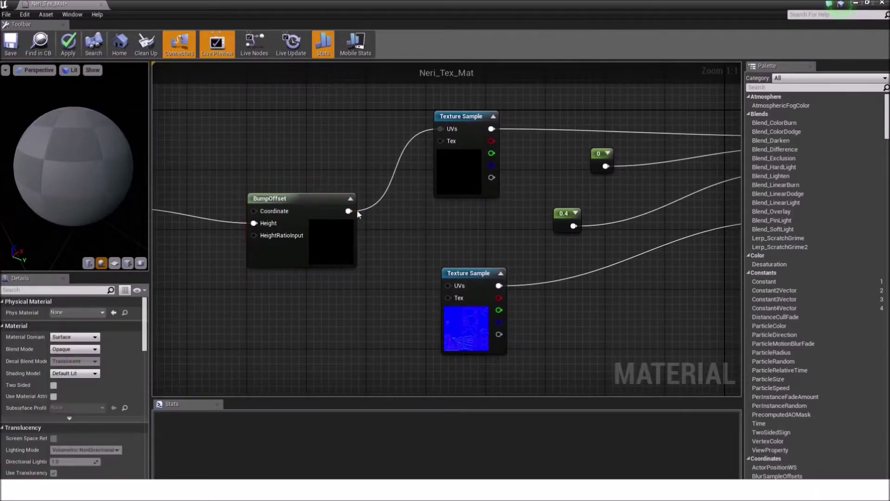
drag(349, 211, 450, 290)
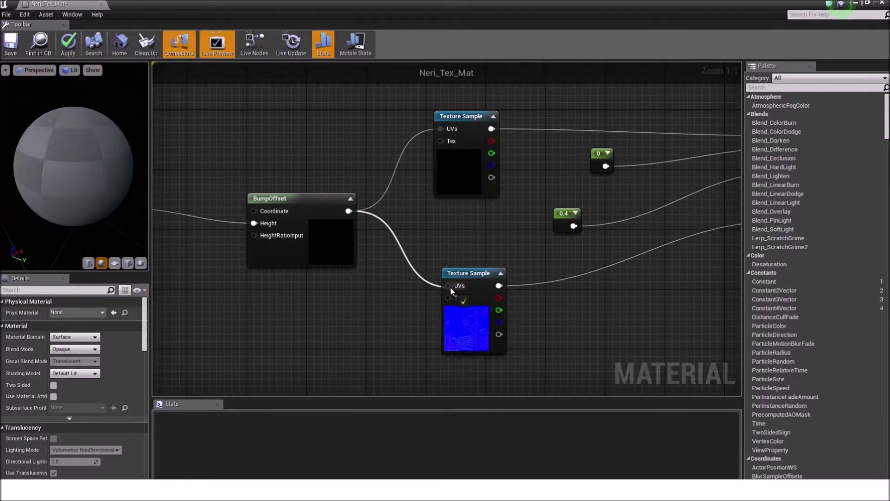
drag(450, 287, 450, 287)
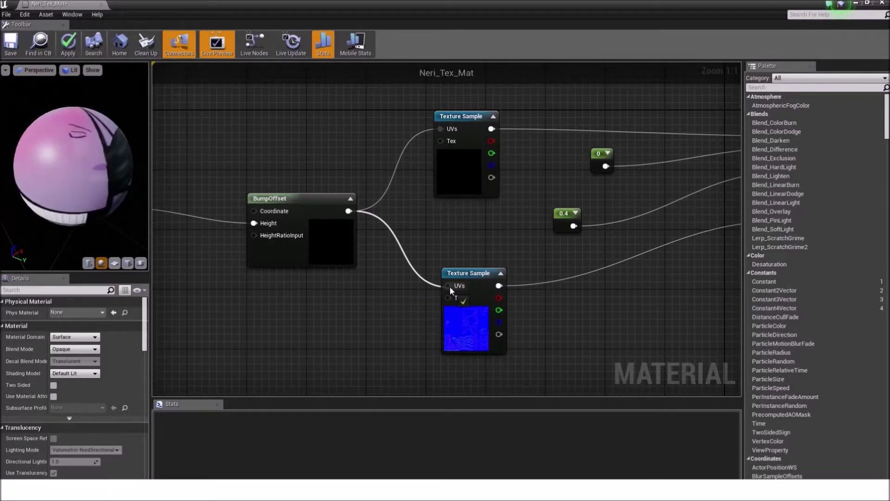
Tidy the graph by moving the duplicated Texture Sample closer to BumpOffset and lining up their connection.
scroll(557, 211, down, 3)
right_drag(626, 178, 471, 208)
right_drag(407, 226, 510, 220)
drag(238, 218, 221, 223)
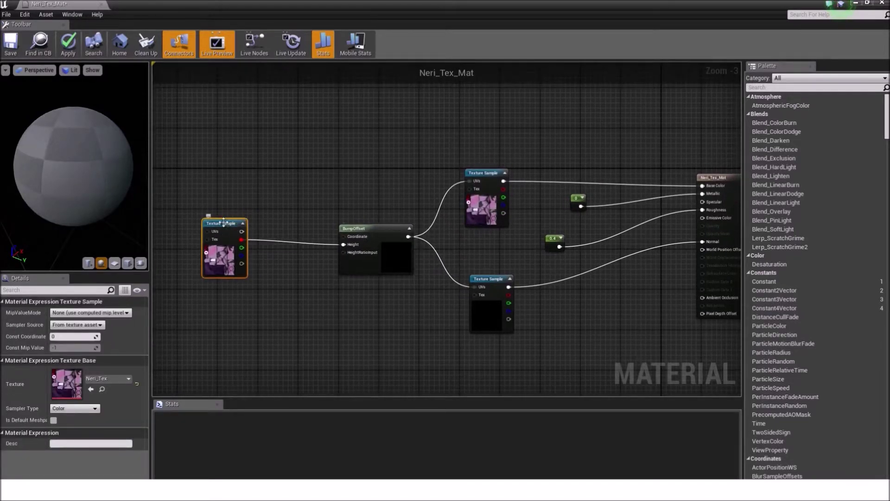
drag(227, 223, 263, 228)
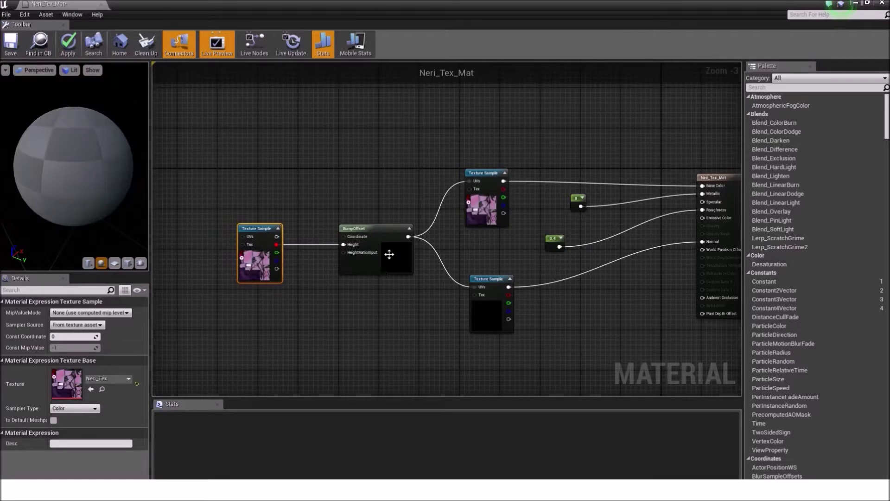
drag(383, 235, 377, 235)
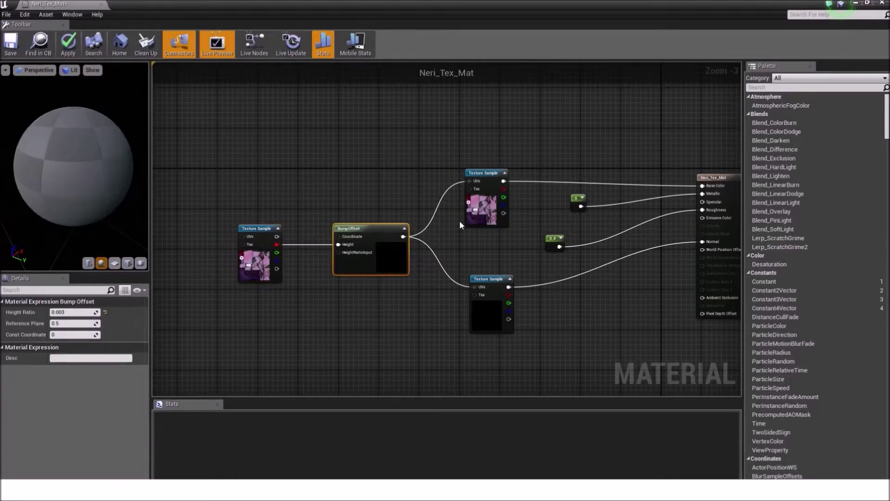
Close the Neri_Tex_Mat material editor and save the modified project content.
click(868, 5)
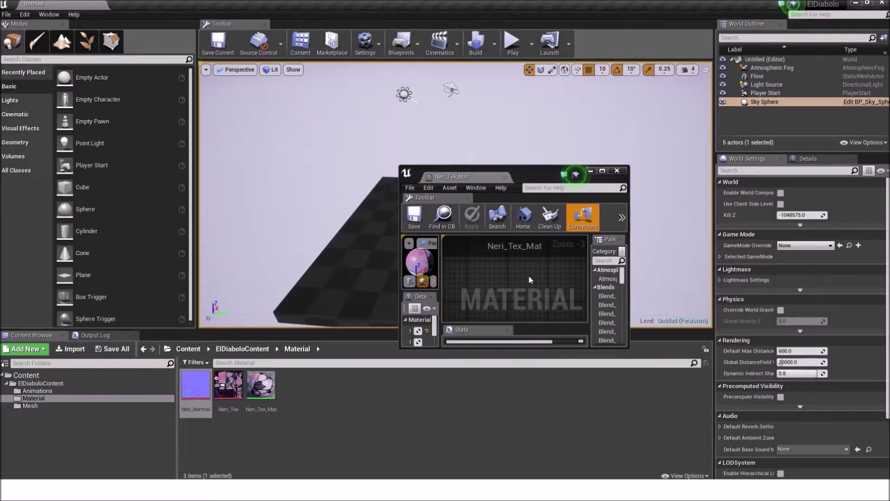
scroll(530, 277, down, 2)
click(617, 170)
click(393, 375)
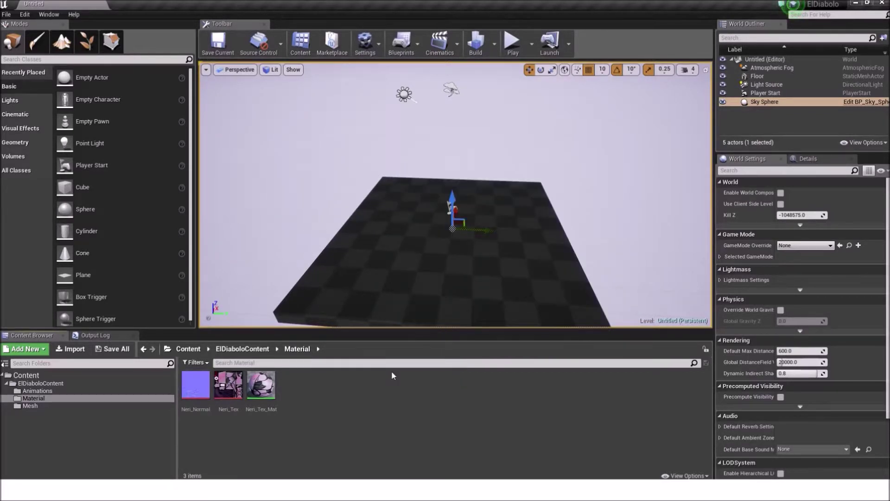
click(5, 14)
click(49, 95)
Open the TutorialChar_Mesh skeletal mesh from the Mesh folder for editing.
mouse_move(253, 393)
click(37, 405)
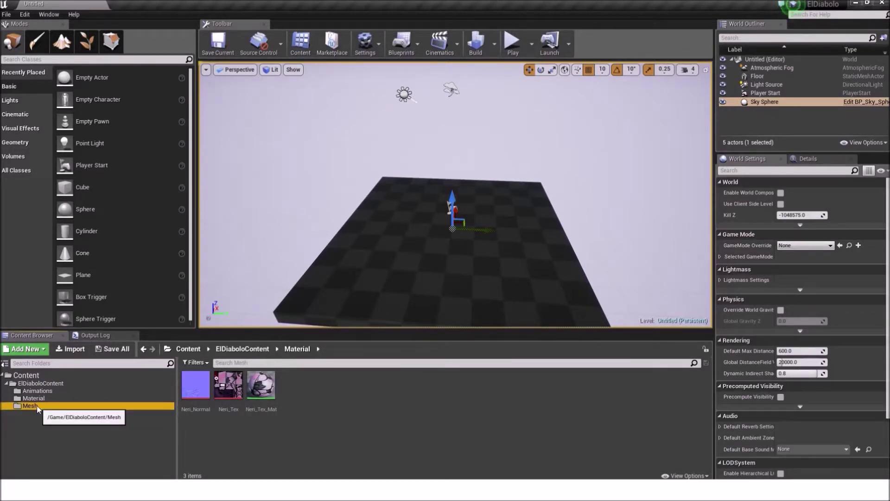
double_click(195, 385)
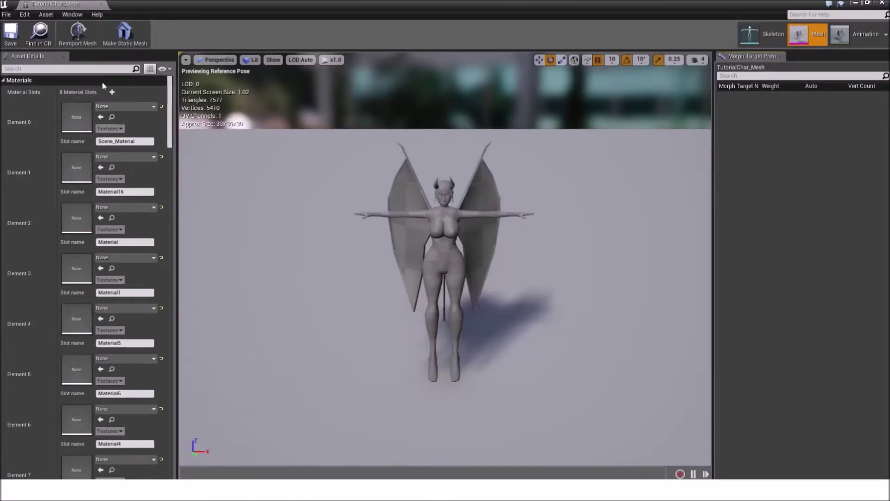
Assign the Neri_Tex_Mat material to the mesh's Element 0, Element 1 and Element 2 material slots.
click(112, 110)
click(117, 109)
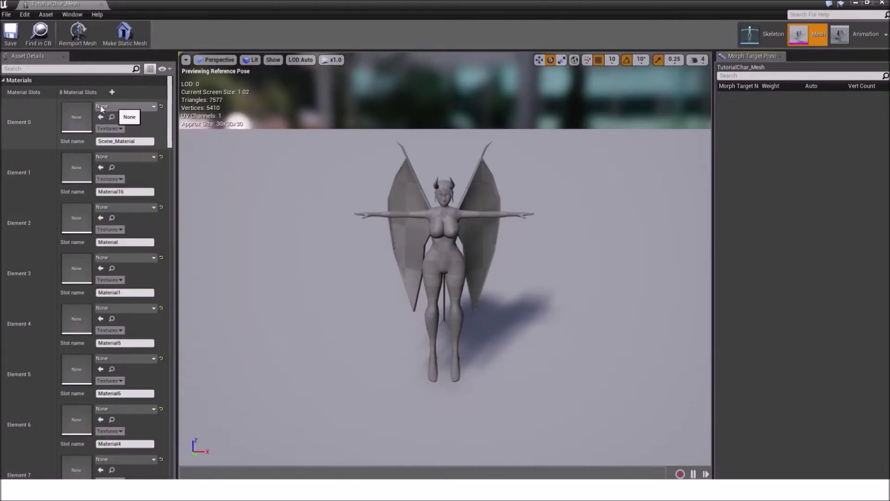
click(120, 108)
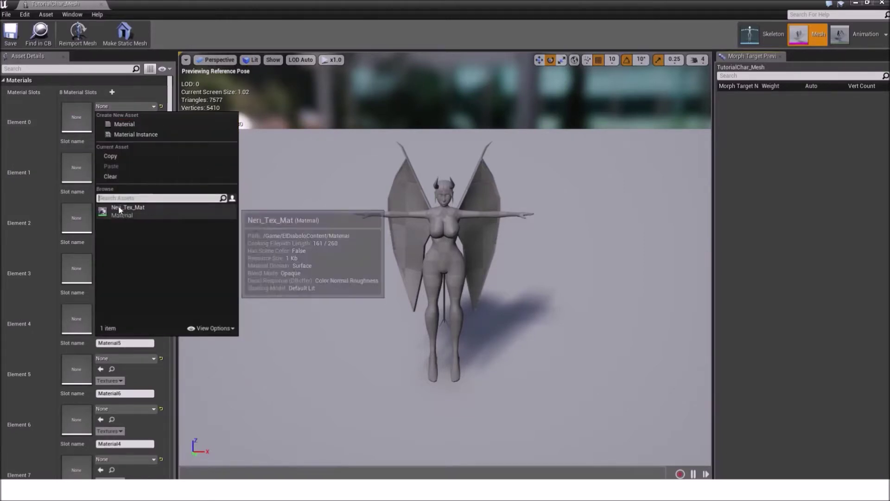
click(134, 210)
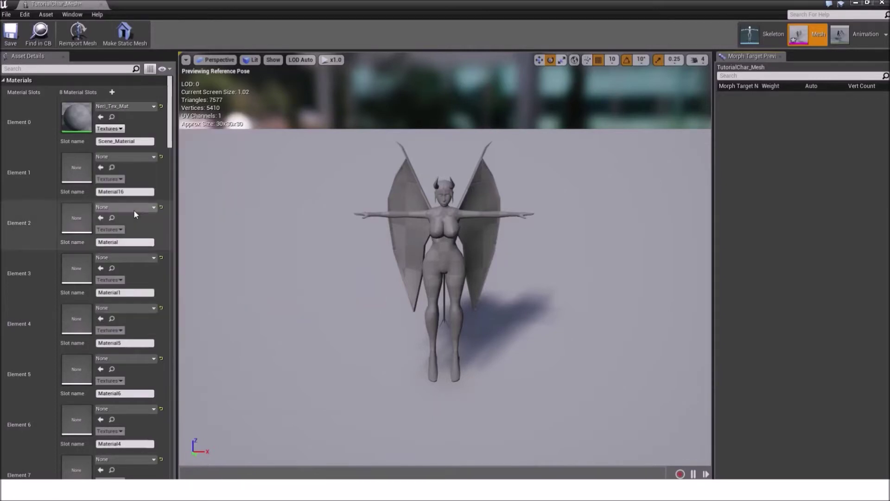
click(117, 158)
click(126, 261)
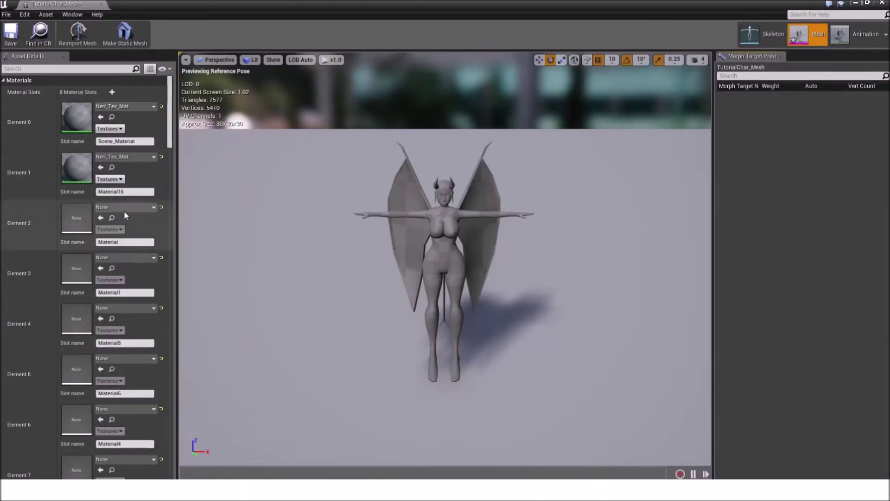
click(124, 208)
click(121, 306)
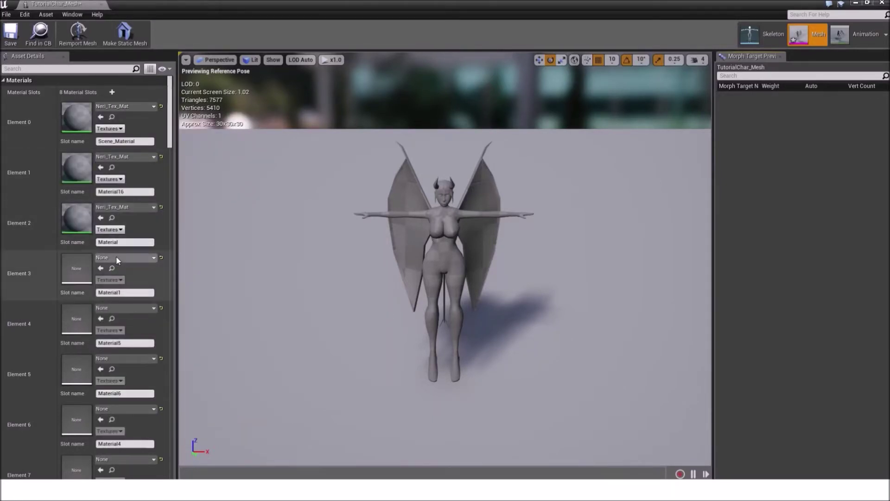
Assign the Neri_Tex_Mat material to the Element 3, Element 4 and Element 5 material slots.
click(115, 257)
key(Escape)
scroll(126, 271, down, 2)
click(129, 277)
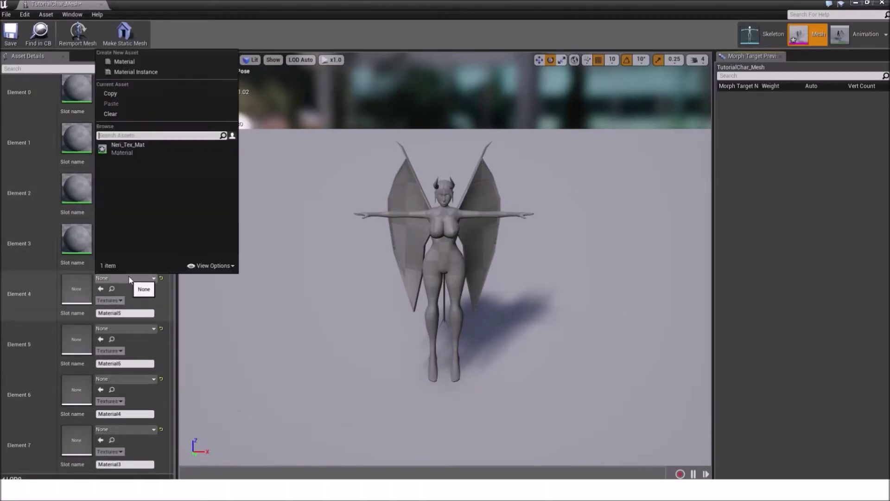
click(153, 153)
scroll(140, 291, down, 2)
click(129, 298)
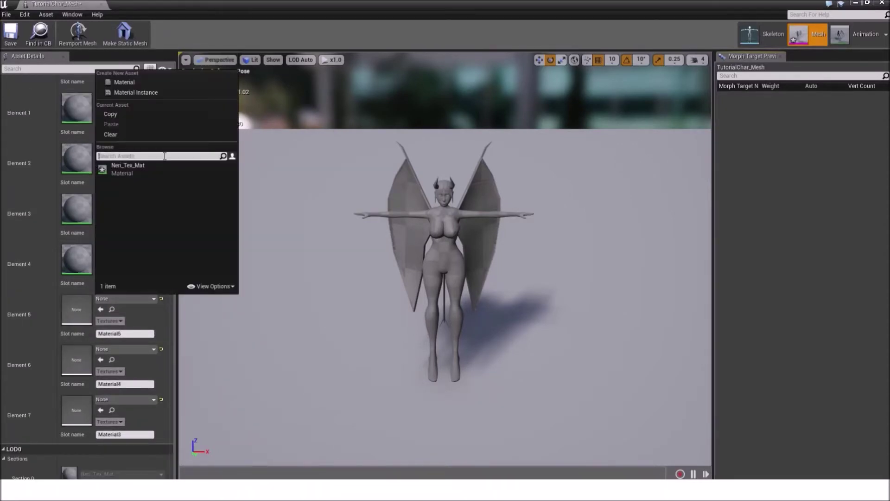
click(120, 166)
Assign the Neri_Tex_Mat material to the remaining Element 6 and Element 7 material slots.
scroll(128, 301, down, 2)
click(128, 302)
click(120, 169)
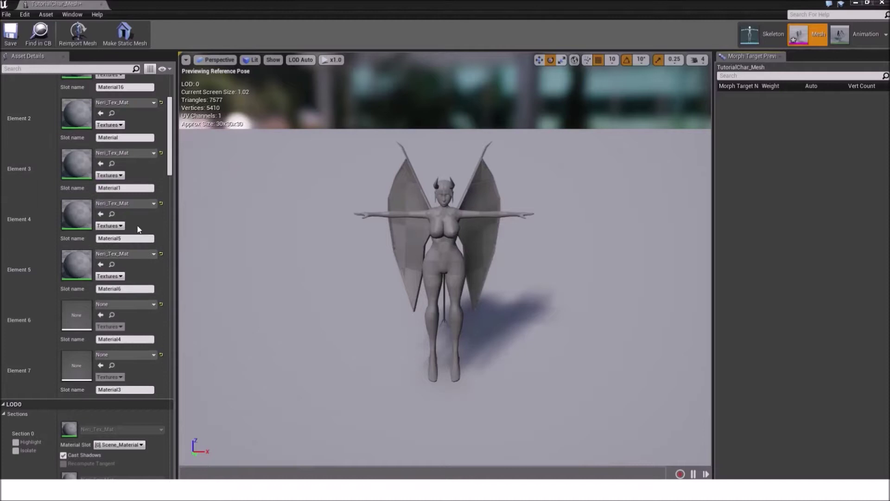
scroll(137, 312, down, 2)
click(129, 310)
click(149, 184)
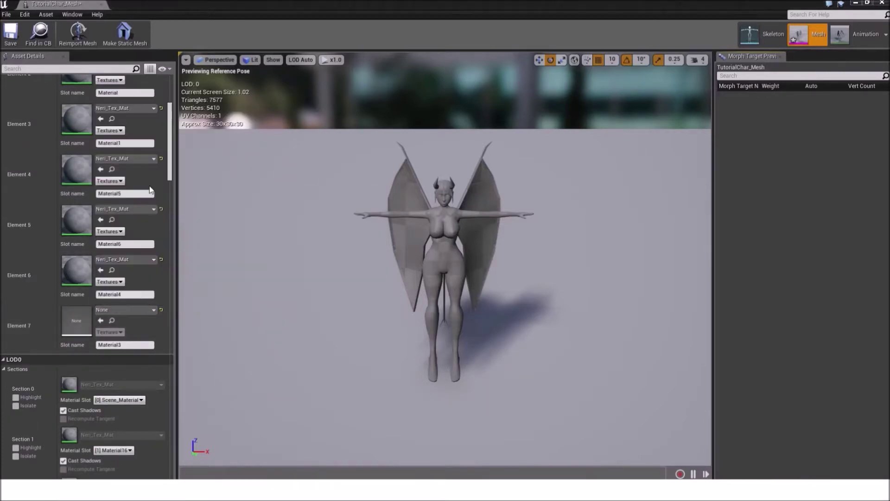
scroll(139, 256, down, 1)
scroll(139, 256, up, 6)
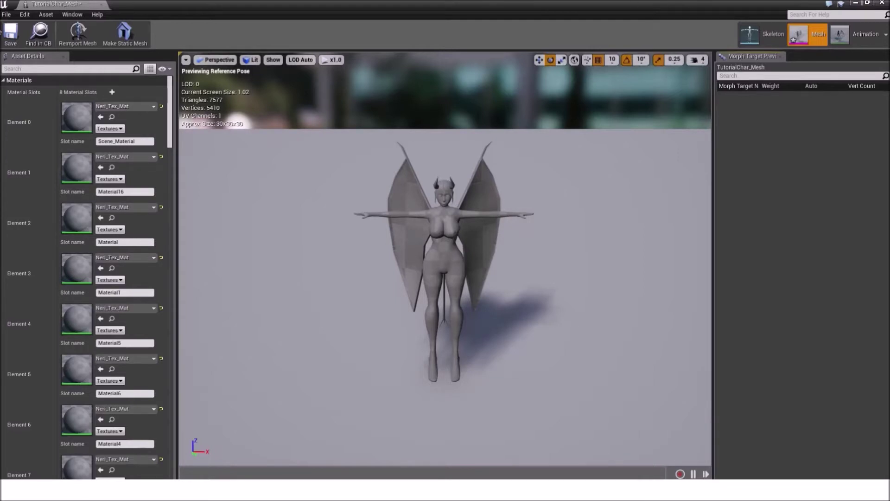
Save TutorialChar_Mesh, close its editor and save the project's changes.
click(10, 33)
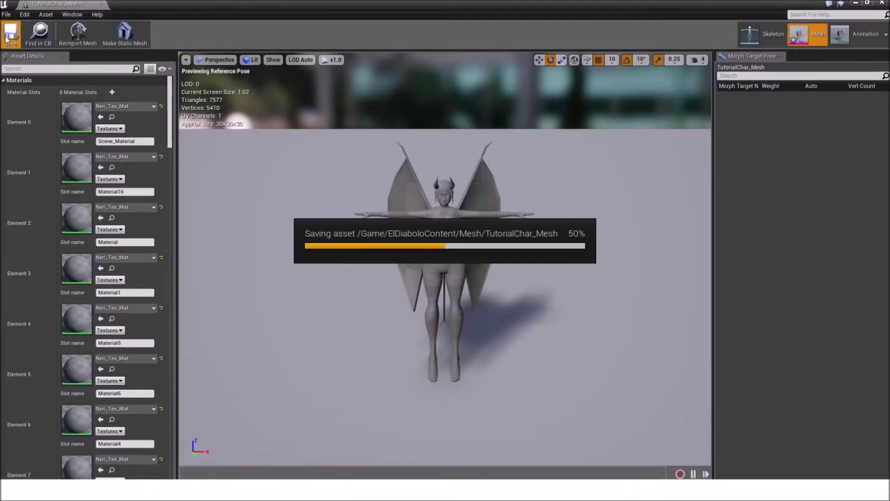
click(885, 3)
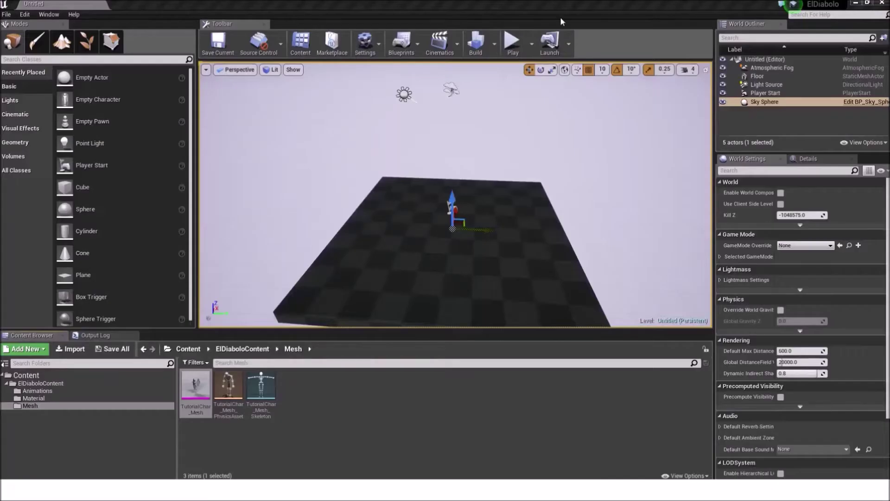
click(7, 14)
click(47, 95)
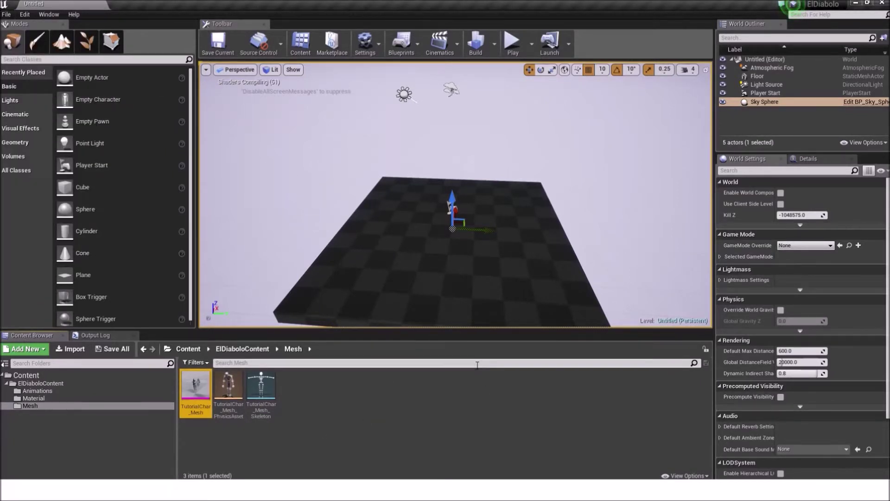
Open ElDiaboloChar_BP from the ElDiaboloContent folder in the full Blueprint editor and show its viewport.
click(379, 409)
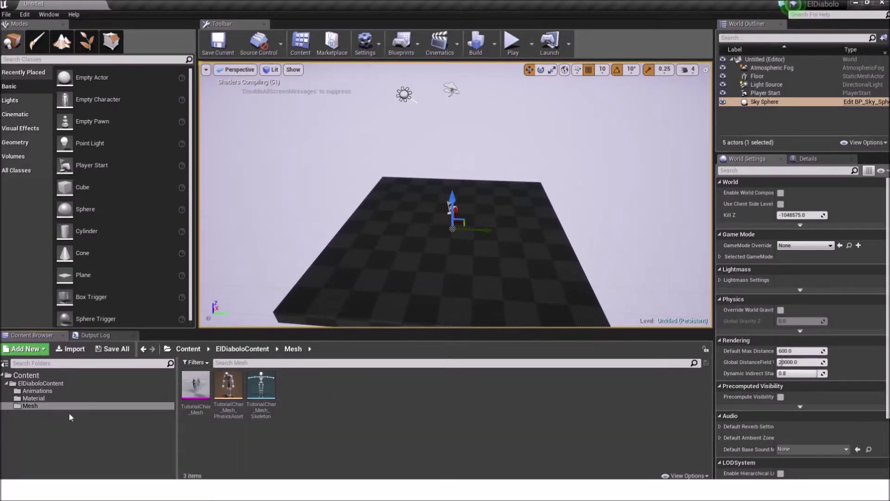
click(66, 383)
click(267, 427)
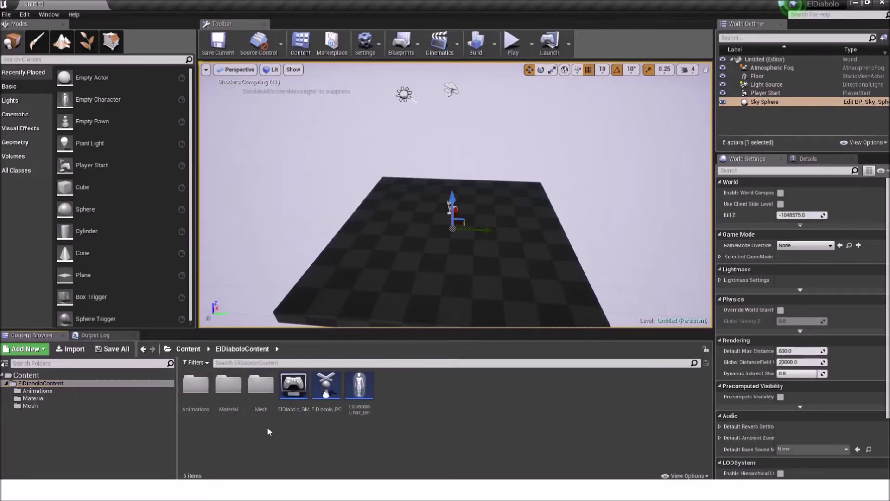
mouse_move(361, 383)
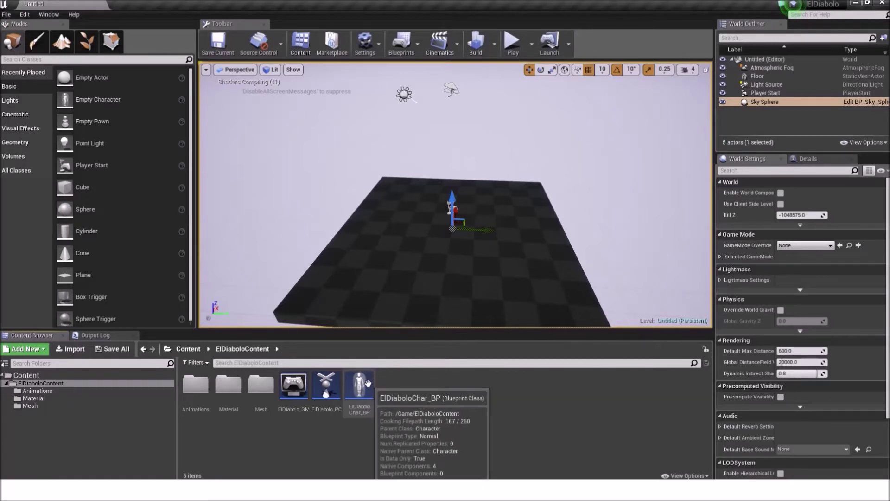
double_click(360, 385)
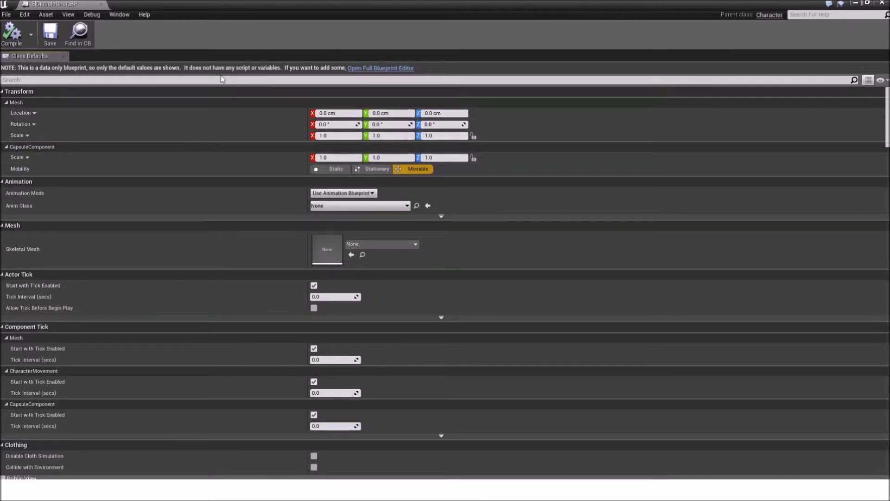
click(369, 68)
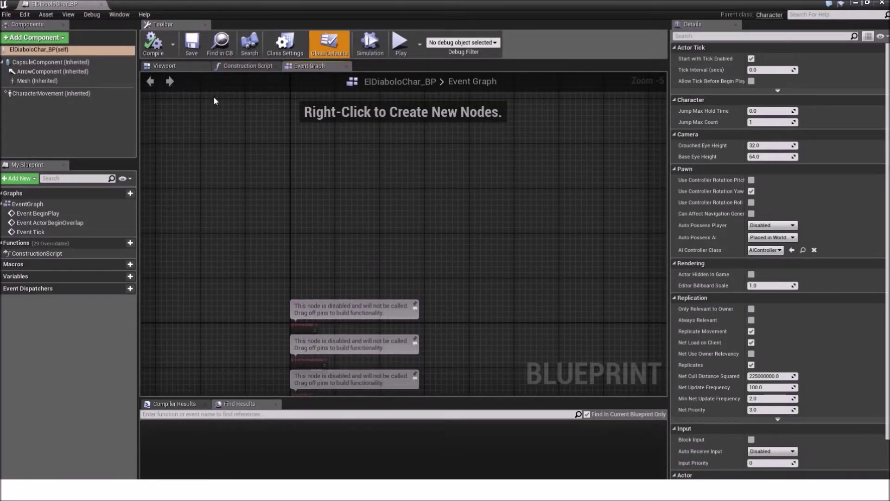
click(174, 64)
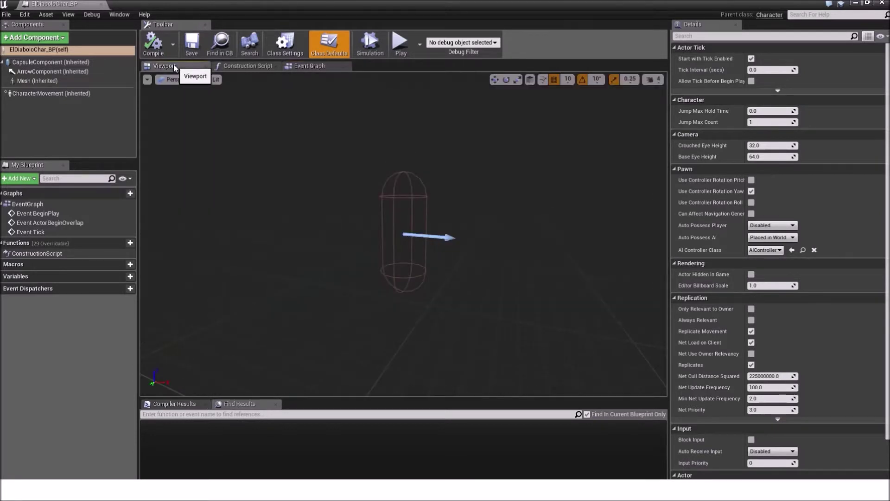
Set the inherited Mesh component's skeletal mesh to TutorialChar_Mesh.
click(43, 83)
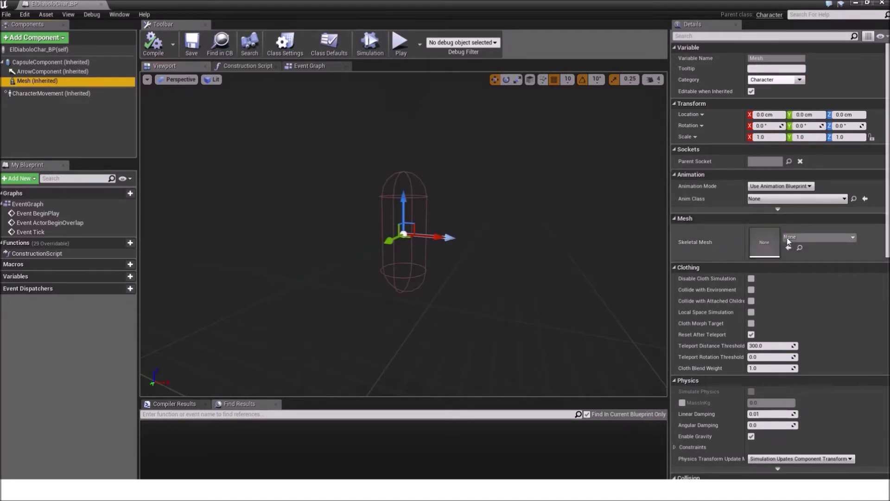
click(805, 237)
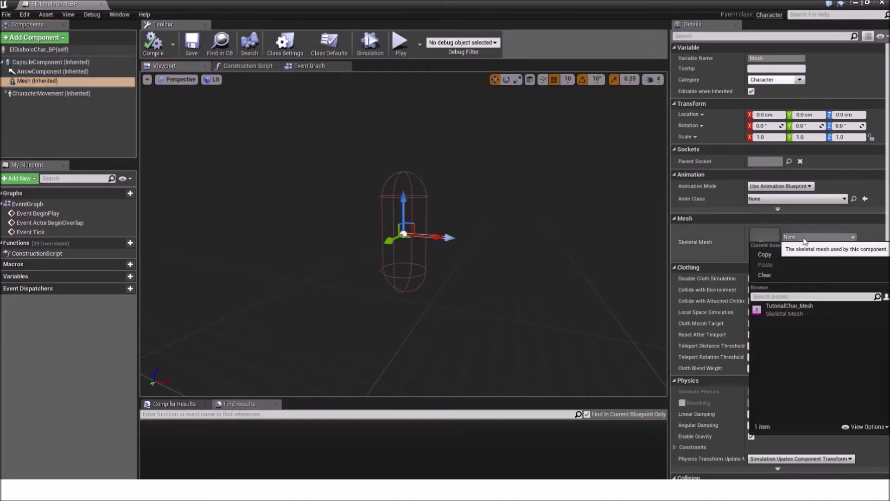
click(810, 307)
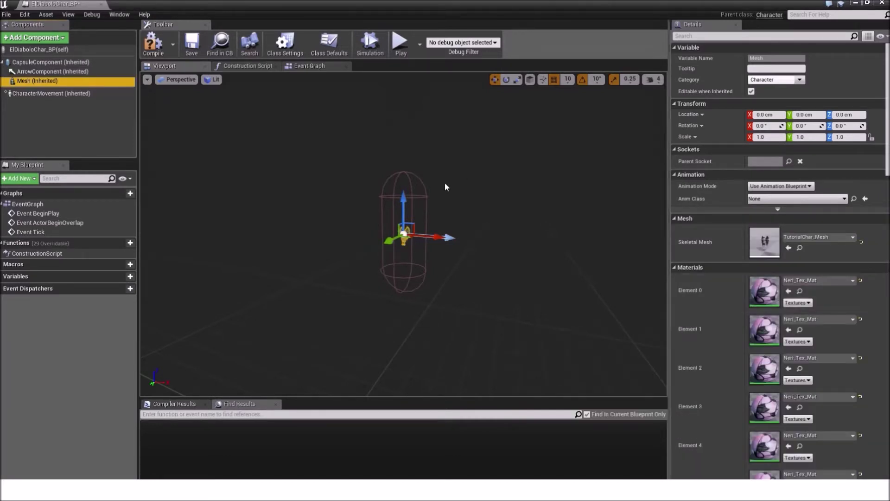
right_drag(404, 234, 371, 186)
right_drag(348, 254, 526, 232)
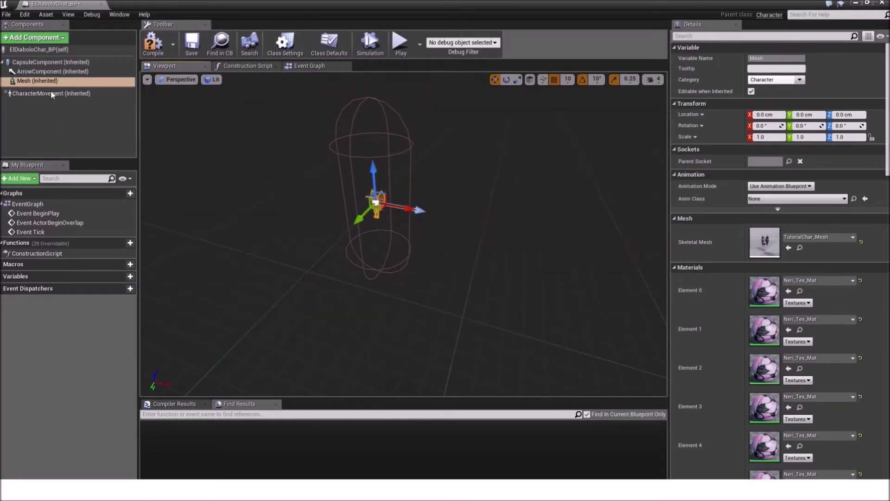
Rotate the character mesh about -90 degrees around Z so it faces along the ArrowComponent's direction.
click(49, 72)
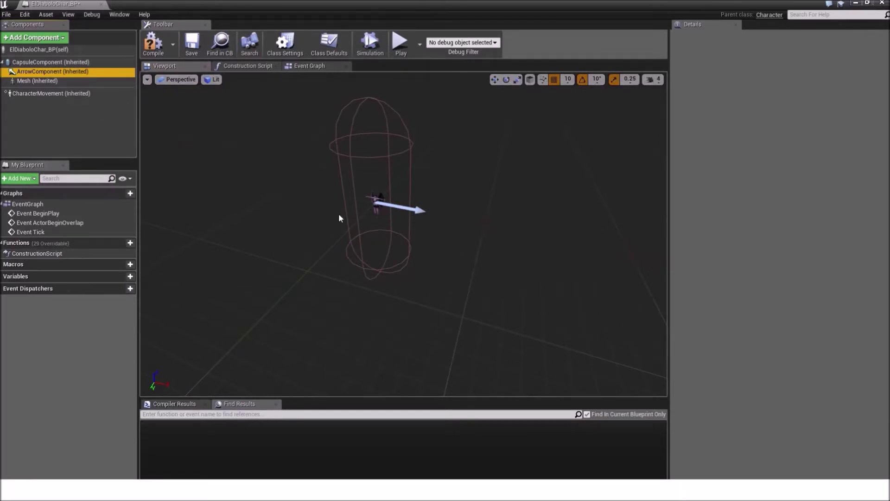
alt+drag(430, 221, 469, 222)
middle_drag(430, 221, 341, 179)
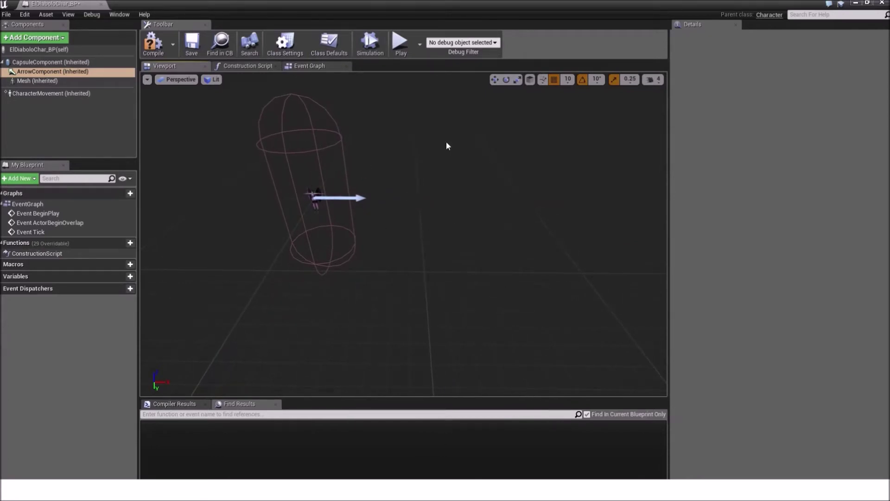
right_drag(421, 228, 394, 191)
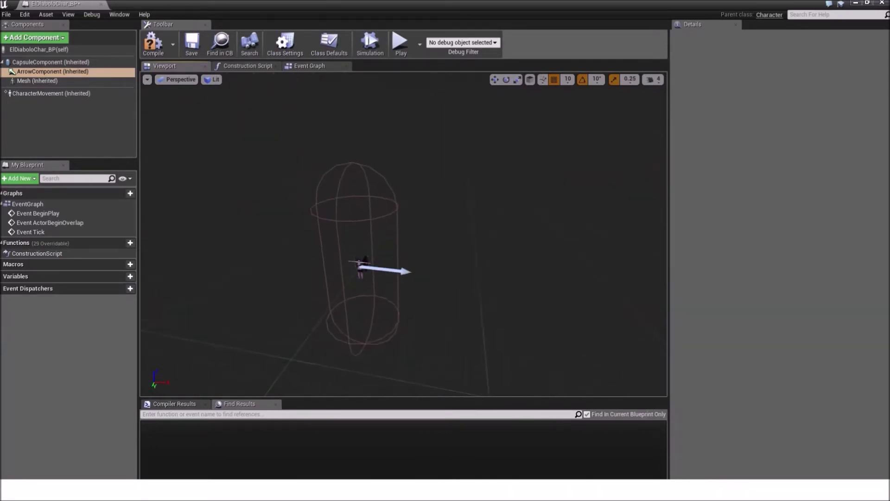
scroll(347, 303, up, 3)
right_drag(420, 227, 410, 253)
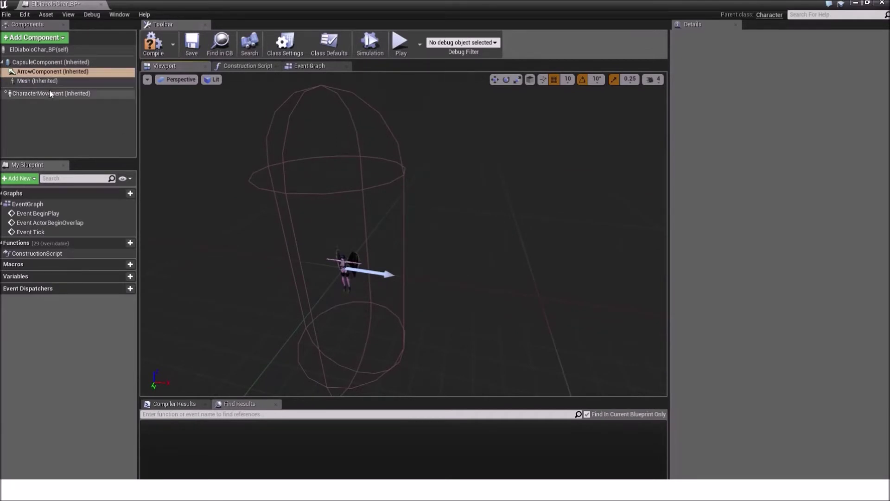
click(345, 260)
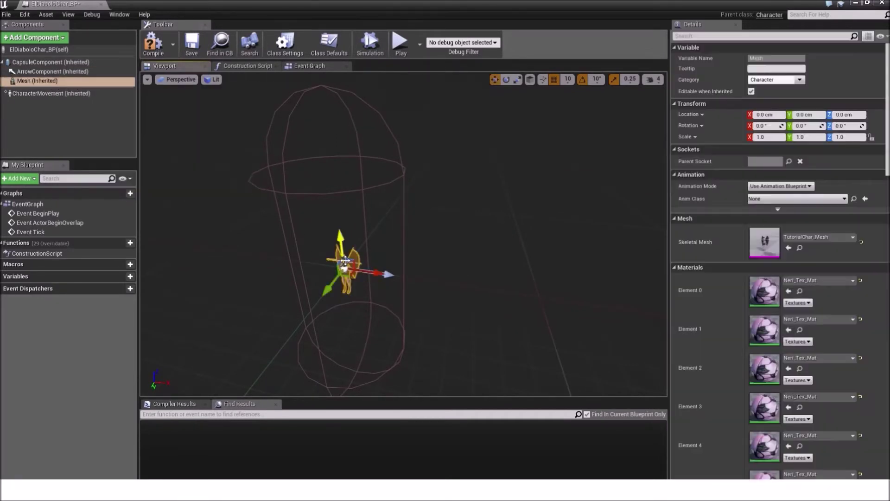
right_drag(345, 261, 361, 272)
key(e)
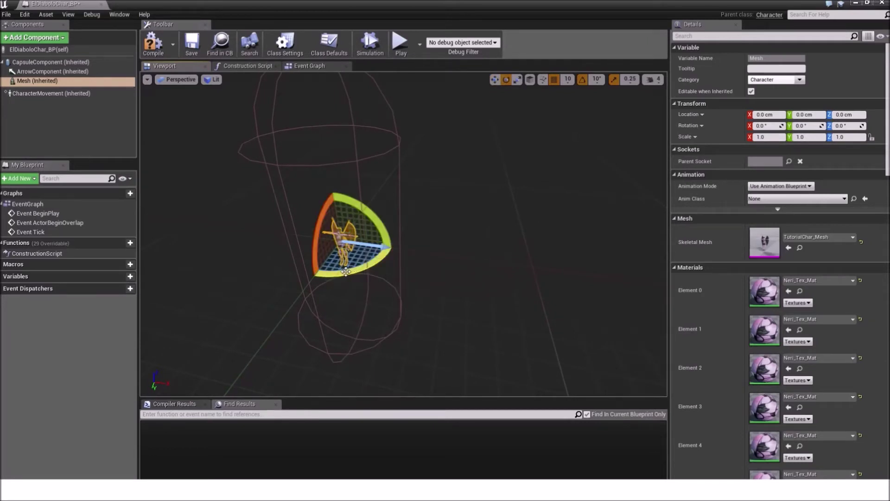
drag(345, 271, 345, 263)
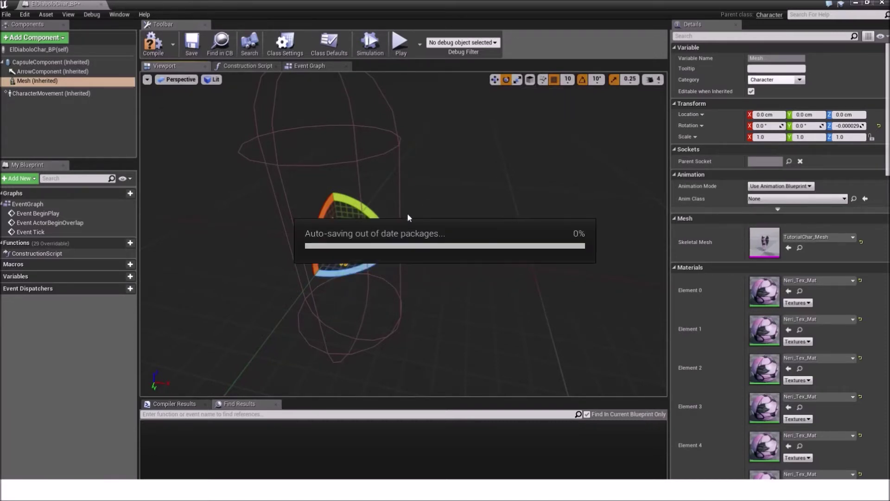
drag(344, 270, 353, 286)
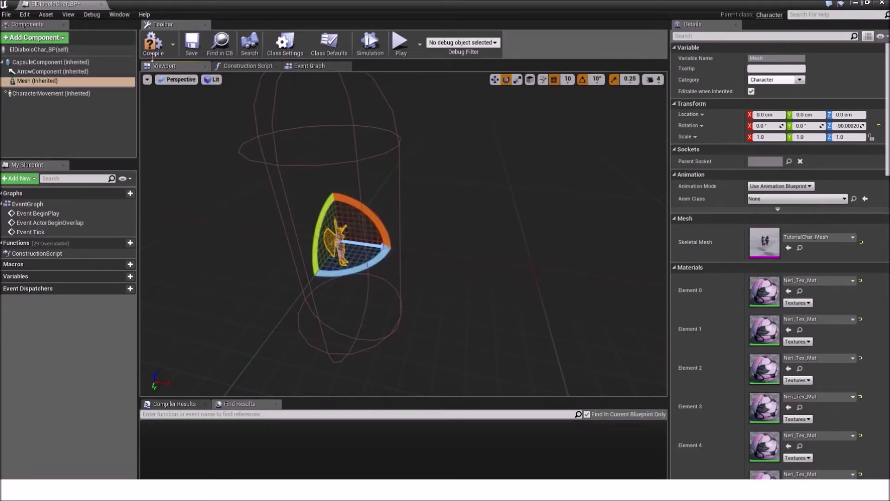
Scale the character mesh uniformly to about 7.45 so it roughly matches the capsule's height.
right_drag(401, 229, 395, 236)
key(r)
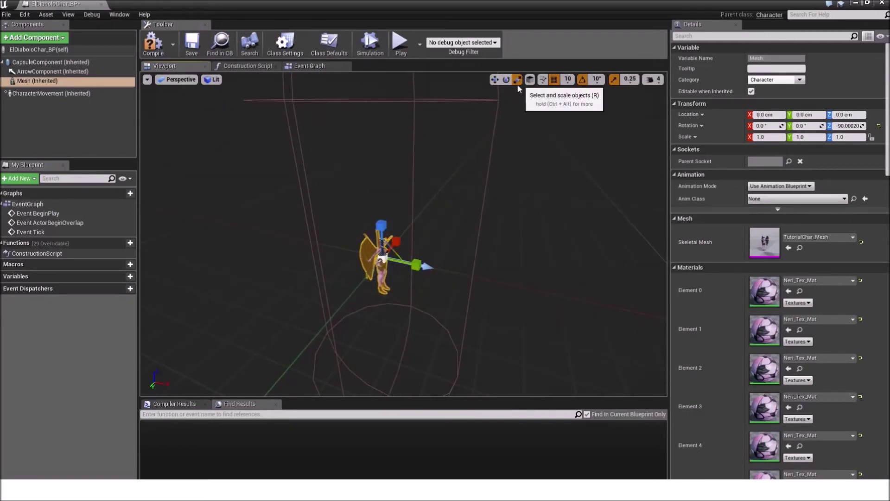
drag(382, 261, 505, 278)
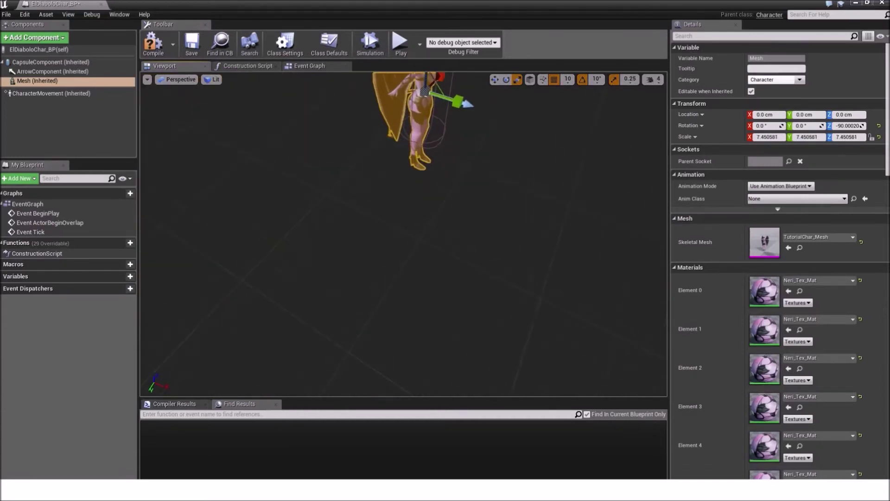
right_drag(505, 278, 447, 227)
scroll(447, 227, up, 2)
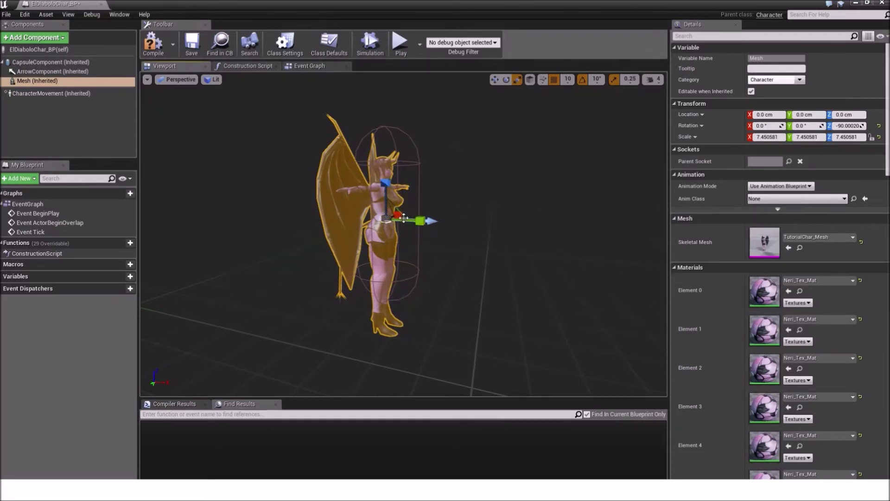
right_drag(440, 172, 445, 169)
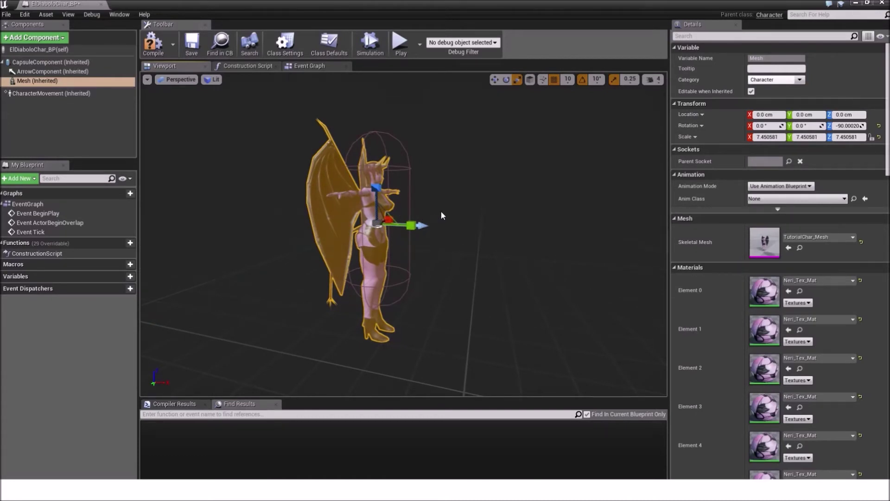
Raise the character mesh to a Z location of 40 cm so the feet sit near the capsule's base.
key(w)
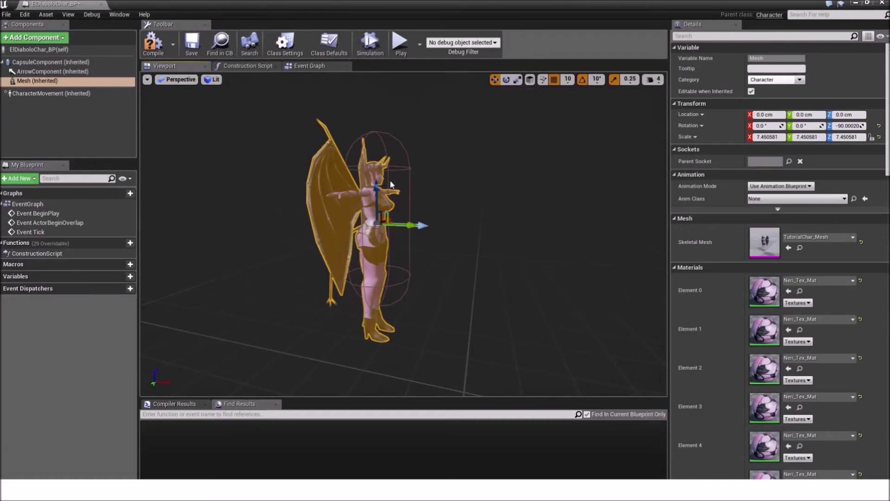
drag(377, 224, 383, 157)
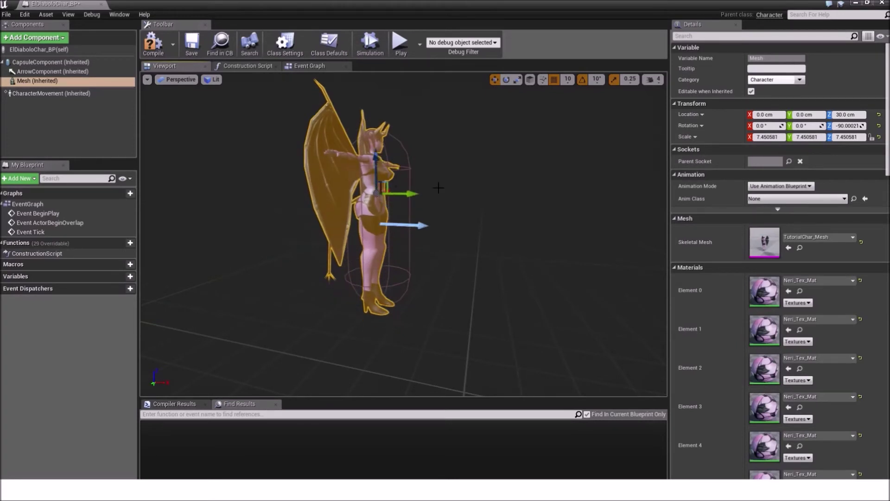
right_drag(438, 188, 380, 208)
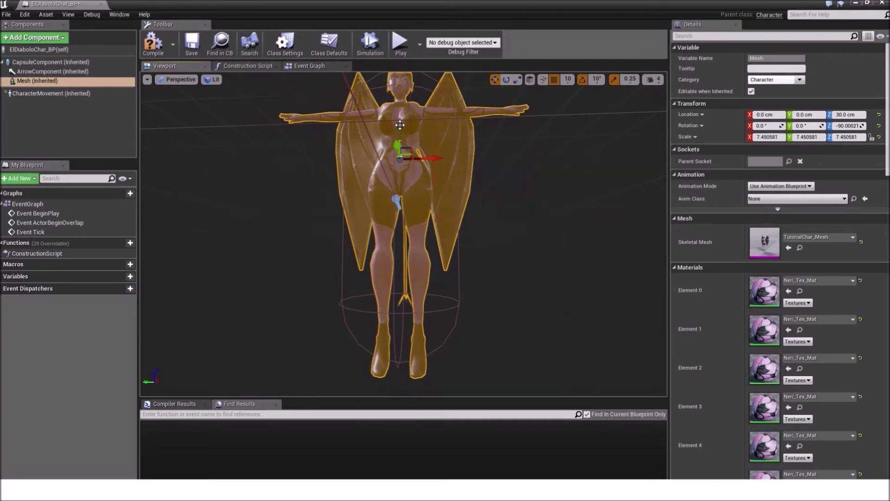
drag(402, 124, 405, 114)
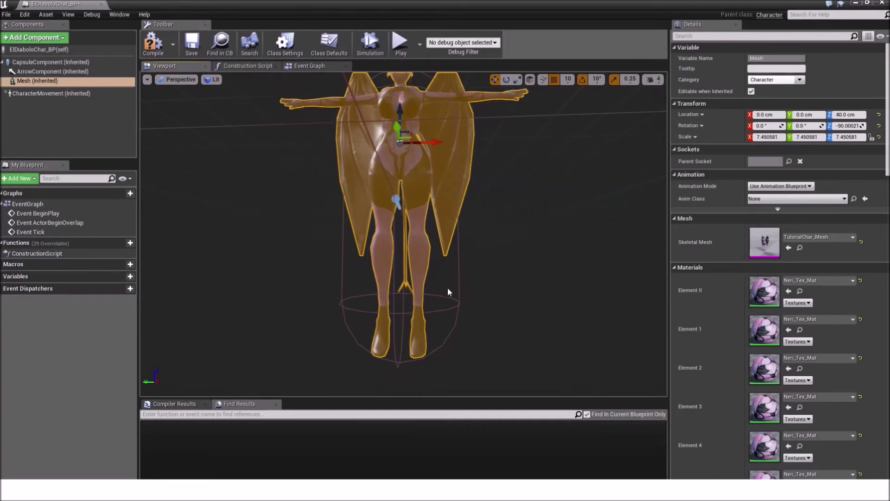
right_drag(448, 292, 381, 320)
scroll(381, 320, up, 4)
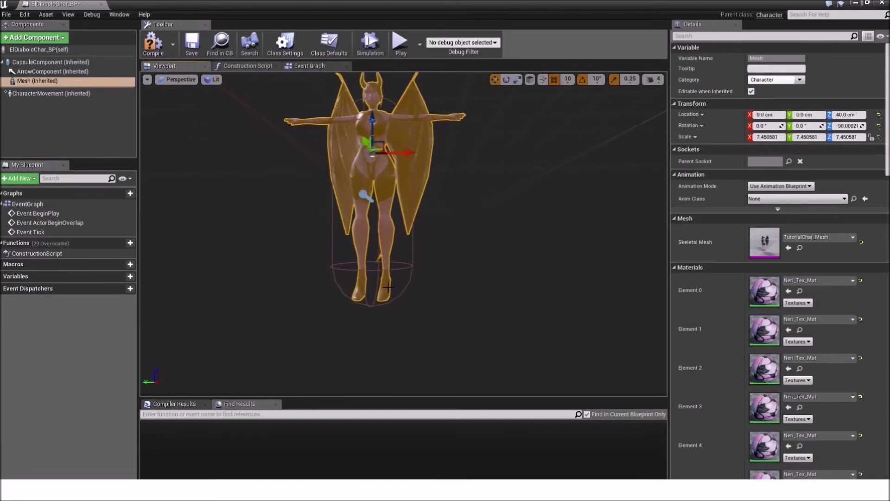
Disable grid snapping and lower the character mesh to a Z location of about 34.73 cm so the feet rest at the capsule's base.
right_drag(387, 285, 417, 283)
alt+drag(379, 182, 468, 183)
key(f)
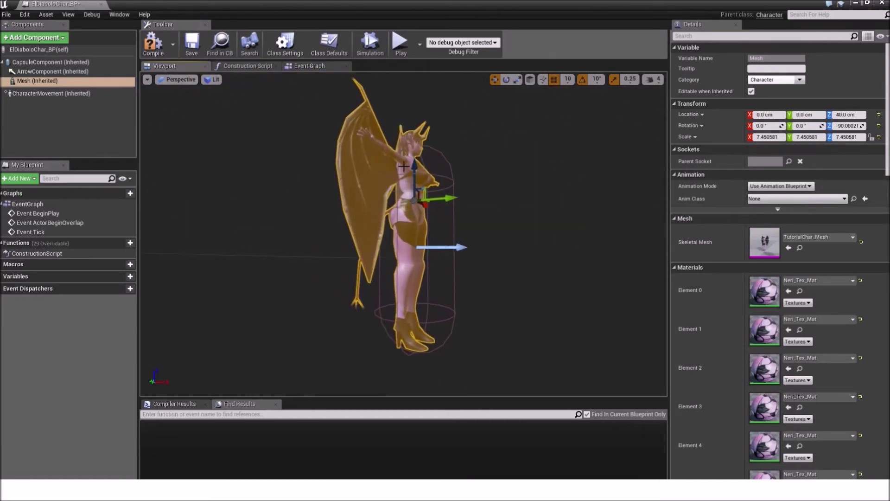
mouse_move(414, 170)
mouse_down()
mouse_move(409, 159)
mouse_move(406, 180)
mouse_move(404, 162)
mouse_up()
right_drag(404, 162, 475, 246)
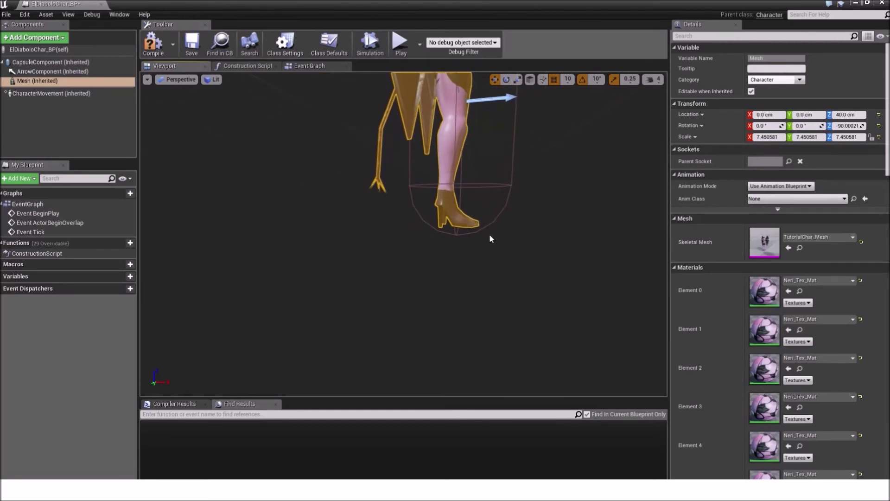
scroll(489, 239, down, 5)
scroll(482, 224, up, 2)
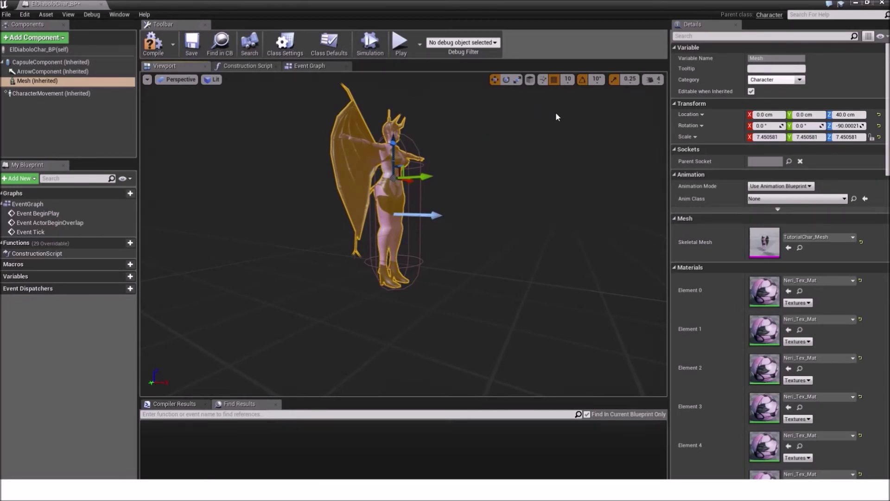
click(554, 80)
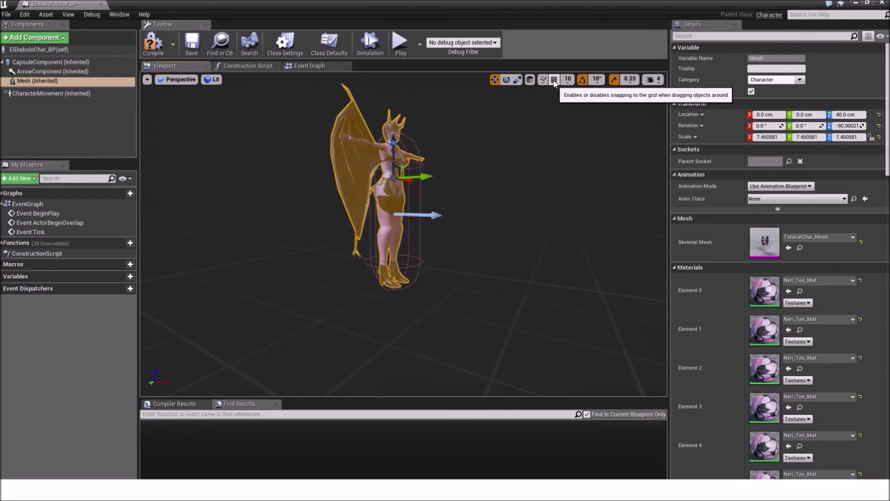
right_drag(460, 184, 463, 178)
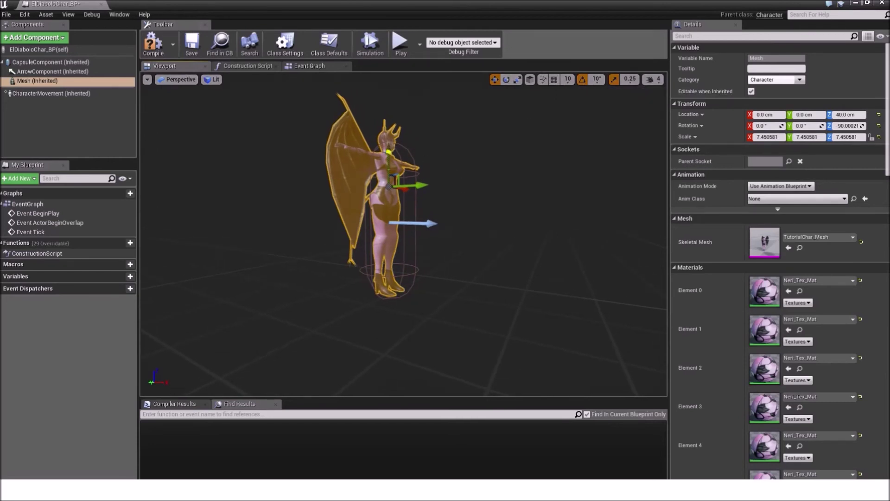
drag(389, 153, 391, 150)
right_drag(459, 189, 453, 187)
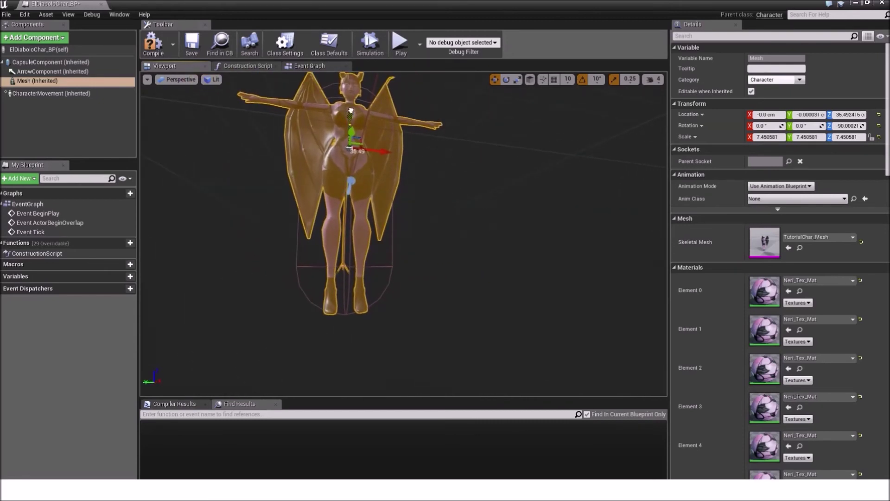
drag(351, 111, 351, 112)
Check the mesh's fit in the capsule, turn grid snapping back on and save the character blueprint.
mouse_move(476, 170)
right_down()
mouse_move(460, 169)
mouse_move(482, 156)
mouse_move(485, 175)
mouse_move(476, 177)
right_up()
key(s)
key(w)
key(s)
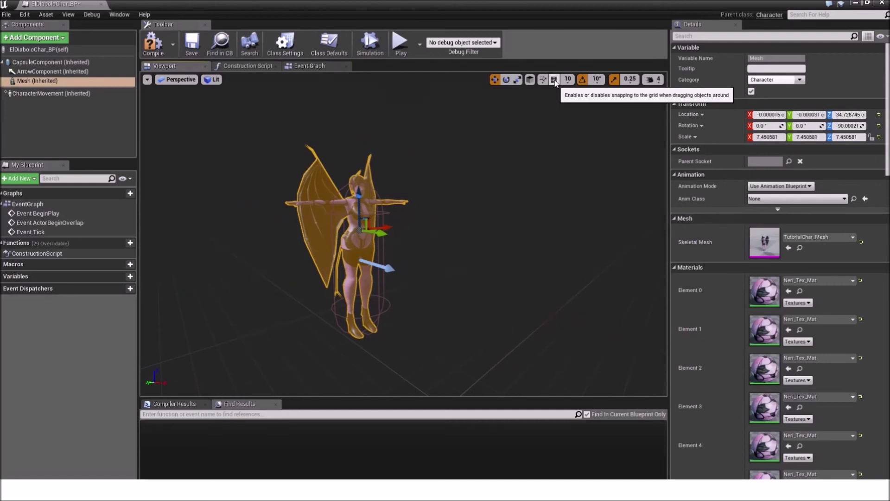
click(555, 80)
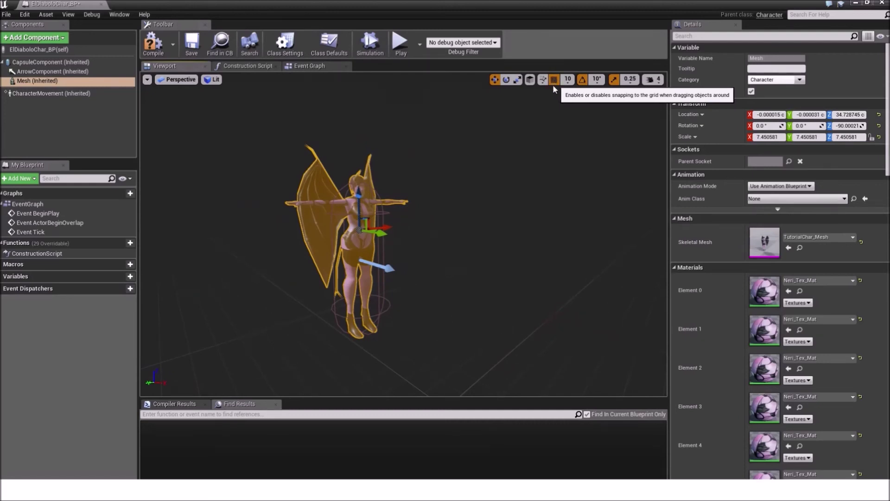
click(191, 43)
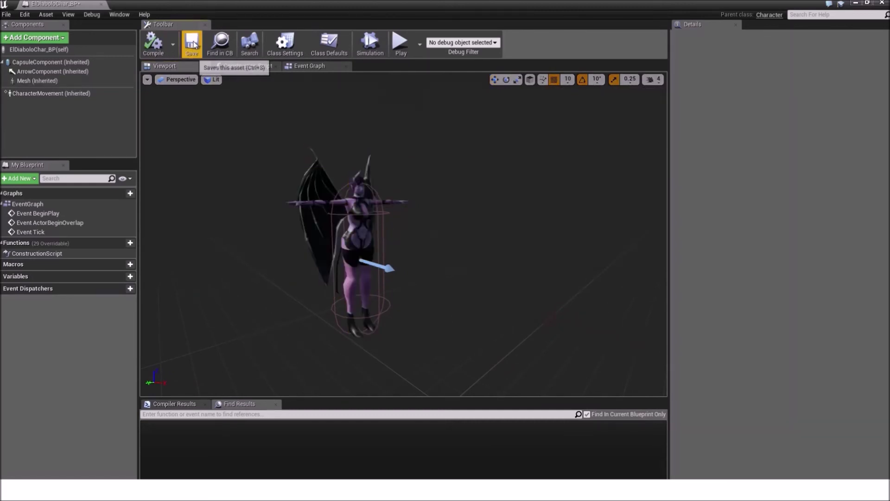
Review the character from other angles and inspect the CapsuleComponent's properties.
right_drag(404, 234, 389, 185)
drag(390, 262, 385, 268)
click(41, 63)
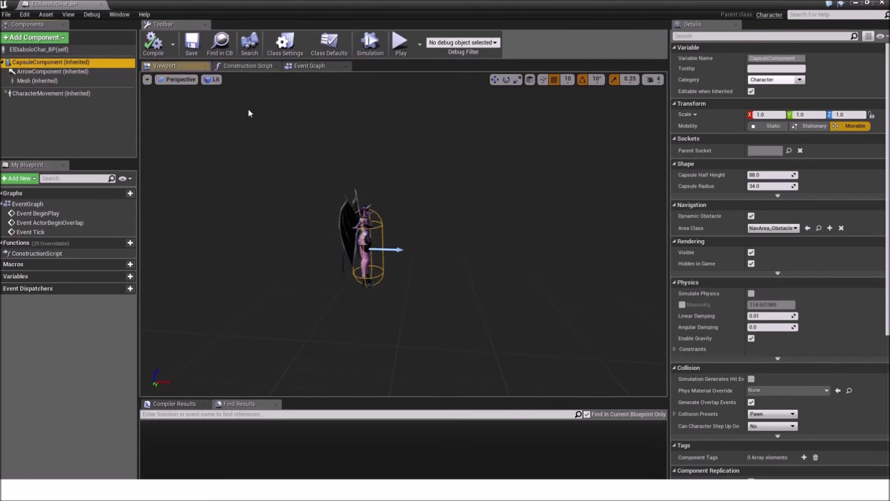
Close the character blueprint and save all modified assets in the project.
click(883, 3)
click(6, 15)
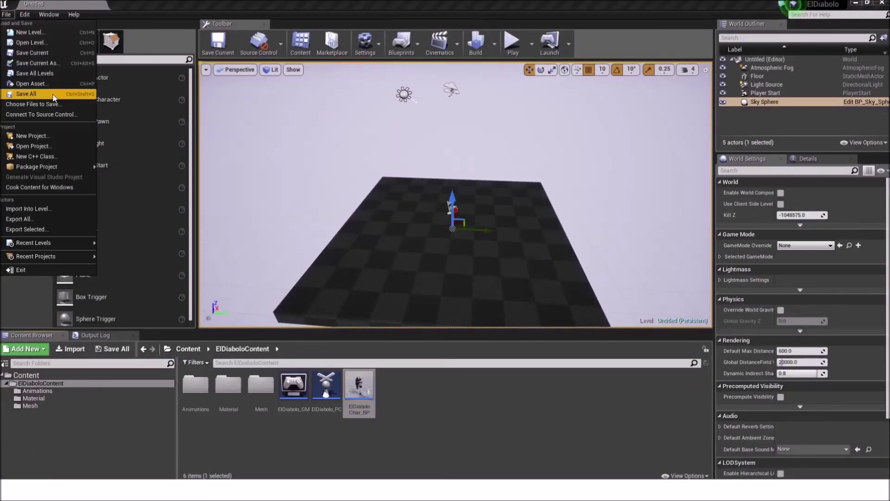
click(54, 94)
click(429, 399)
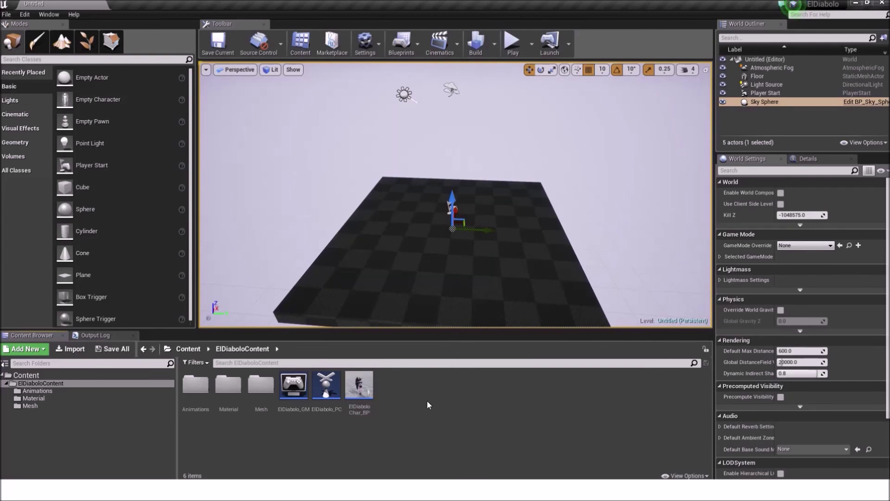